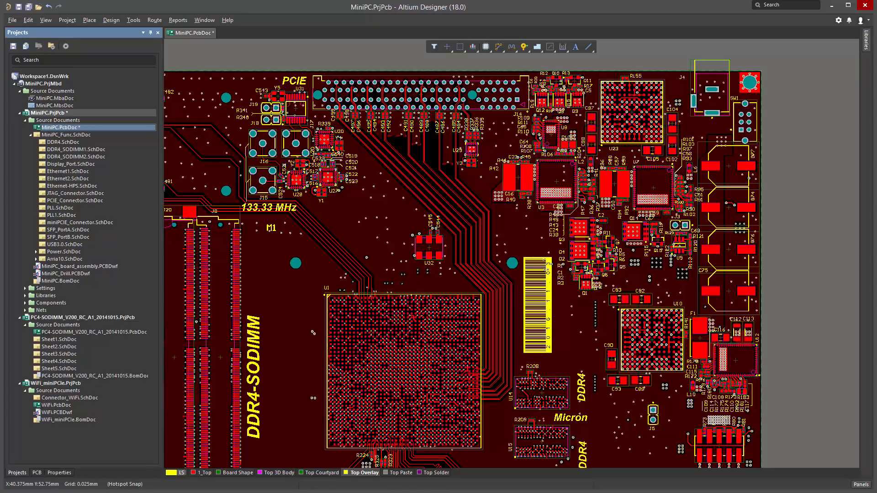
Switch to Altium Designer 17.1 and review the signal layers in the board's view configurations.
{"action": "key", "text": "alt+Tab"}
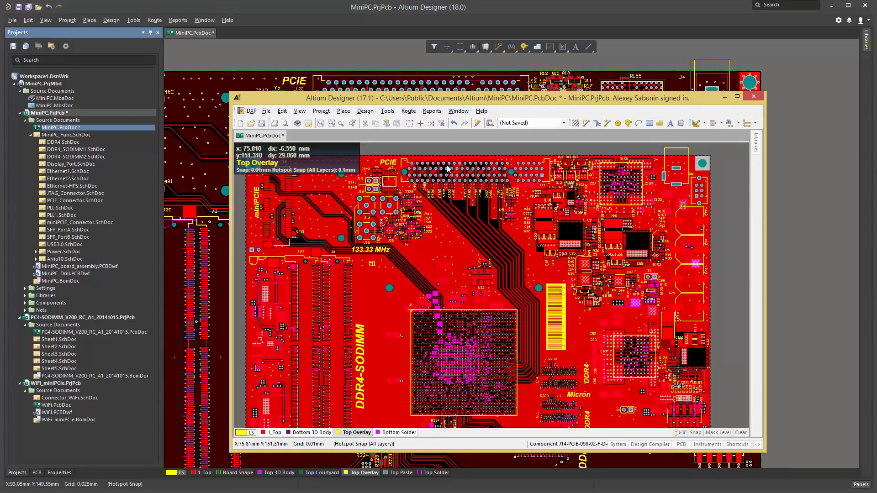
{"action": "key", "text": "l"}
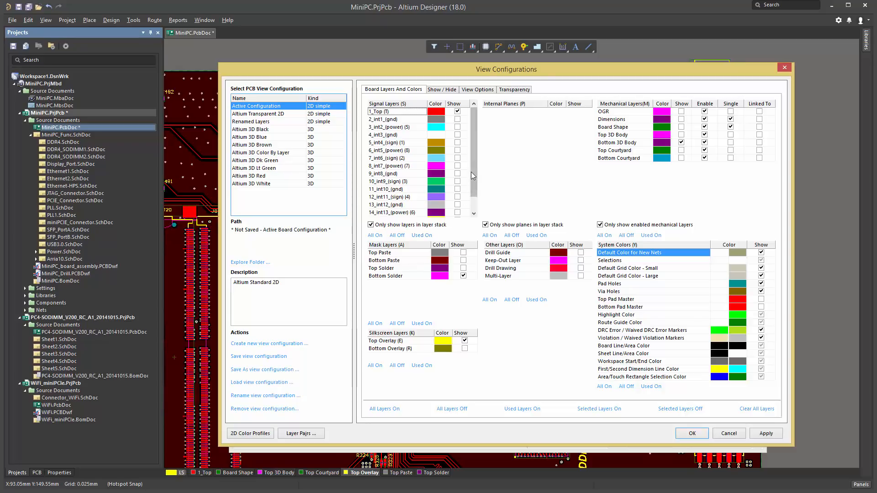
{"action": "scroll", "coordinate": [476, 126], "scroll_direction": "down", "scroll_amount": 1}
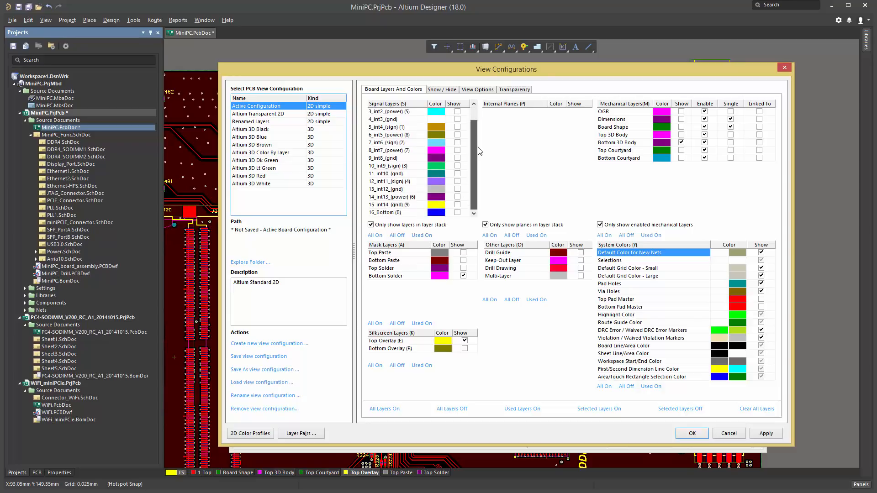
{"action": "scroll", "coordinate": [480, 151], "scroll_direction": "up", "scroll_amount": 1}
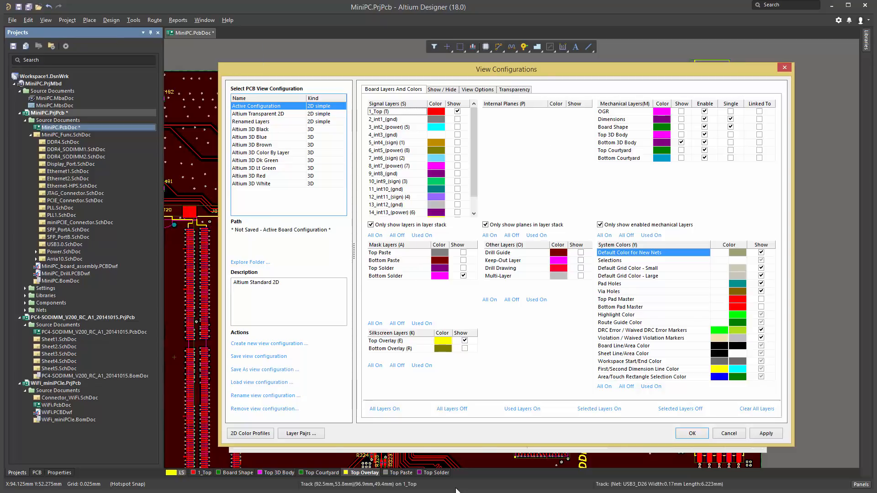
{"action": "key", "text": "Escape"}
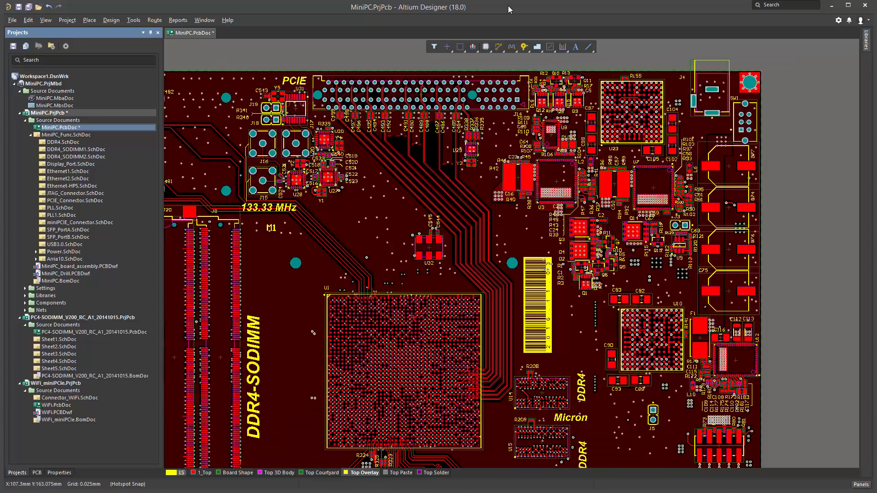
In Altium Designer 18.0, bring up the board's view configuration and collapse and re-expand its Layers section.
{"action": "right_click_drag", "start_coordinate": [511, 176], "coordinate": [518, 174]}
{"action": "key", "text": "l"}
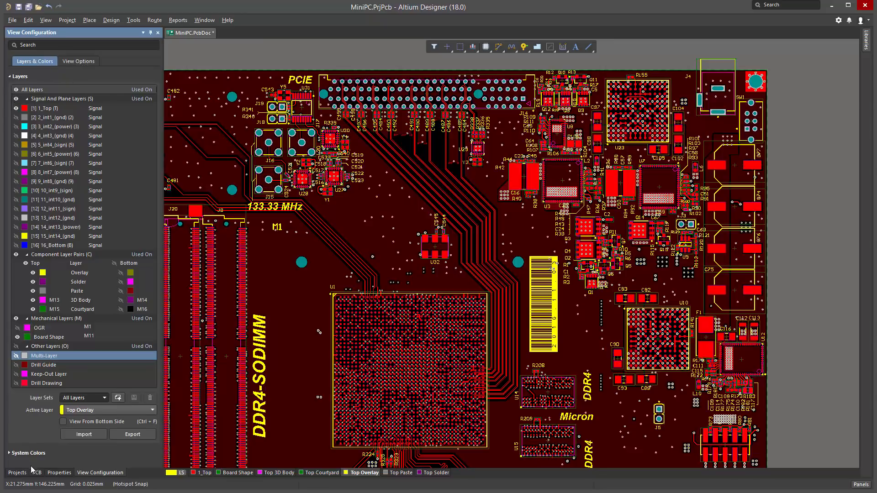
{"action": "left_click", "coordinate": [10, 77]}
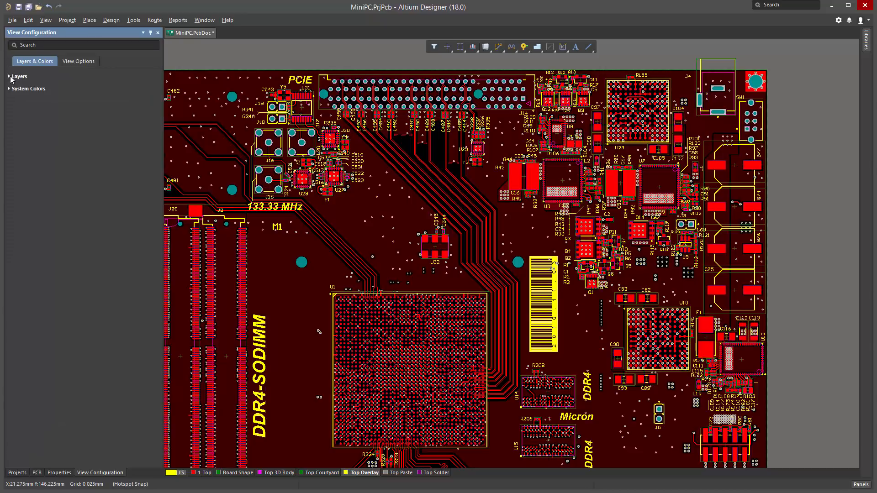
{"action": "left_click", "coordinate": [10, 77]}
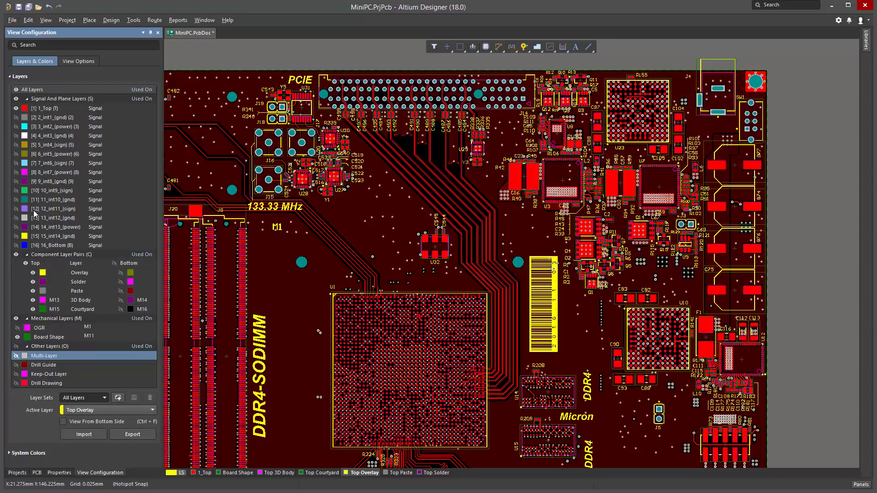
Collapse the signal, component pair, mechanical and other layer groups, and expand them again.
{"action": "left_click", "coordinate": [27, 99]}
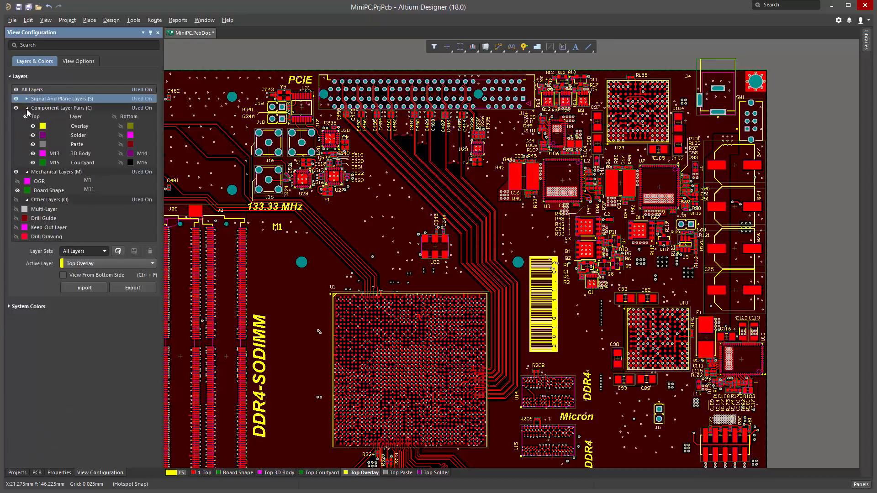
{"action": "left_click", "coordinate": [26, 108]}
{"action": "left_click", "coordinate": [27, 117]}
{"action": "left_click", "coordinate": [26, 126]}
{"action": "left_click", "coordinate": [27, 126]}
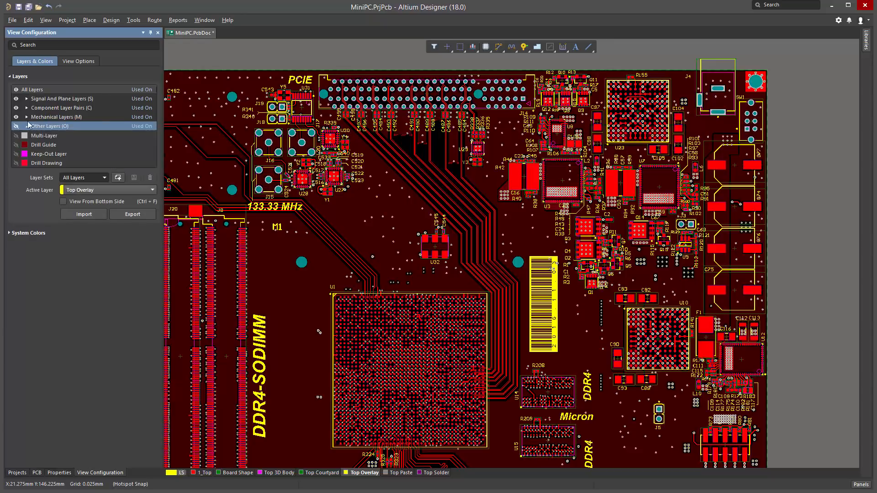
{"action": "left_click", "coordinate": [27, 117]}
{"action": "left_click", "coordinate": [27, 108]}
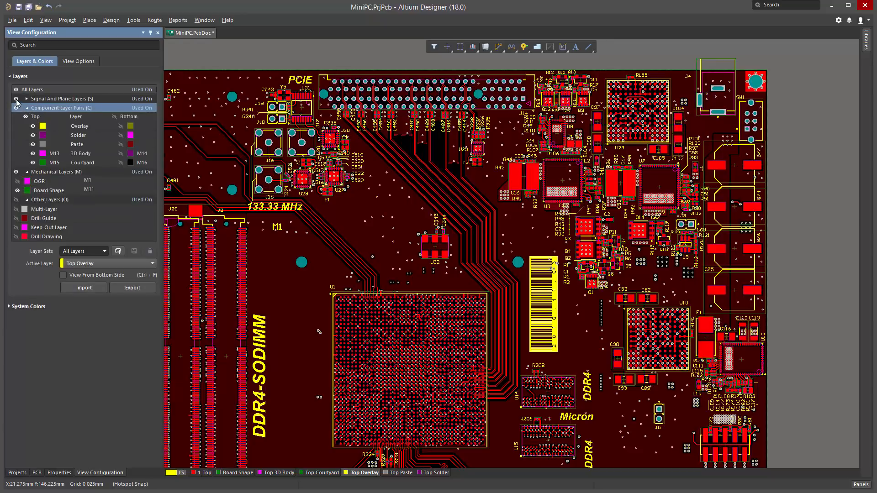
{"action": "left_click", "coordinate": [26, 99]}
Toggle the visibility of all signal and plane layers on and off, leaving only 1_Top shown.
{"action": "left_click", "coordinate": [16, 99]}
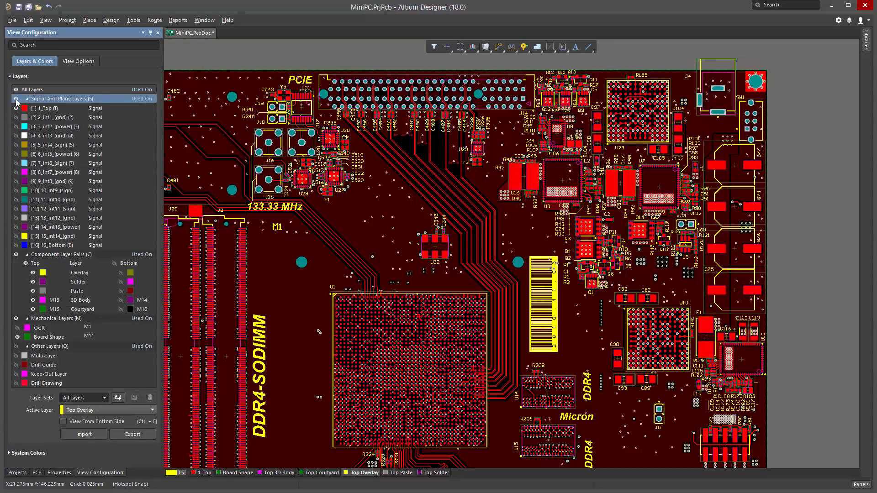
{"action": "left_click", "coordinate": [16, 100]}
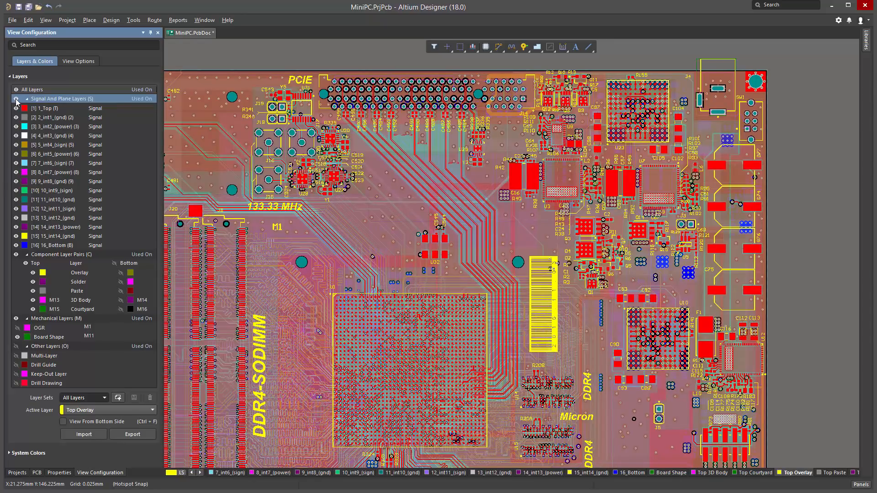
{"action": "left_click", "coordinate": [16, 99]}
{"action": "left_click", "coordinate": [16, 108]}
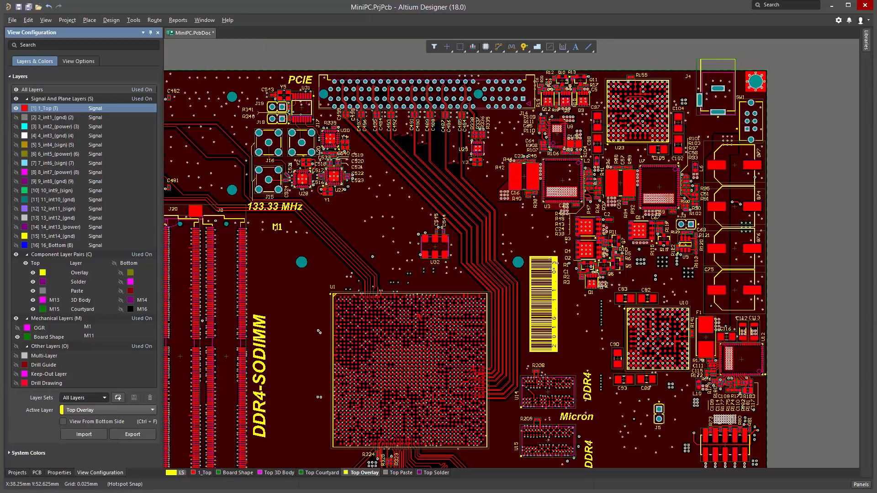
In the Altium Designer 17.1 view configurations, toggle the 7_int6_(sign) layer's visibility on and off, and close them.
{"action": "key", "text": "alt+Tab"}
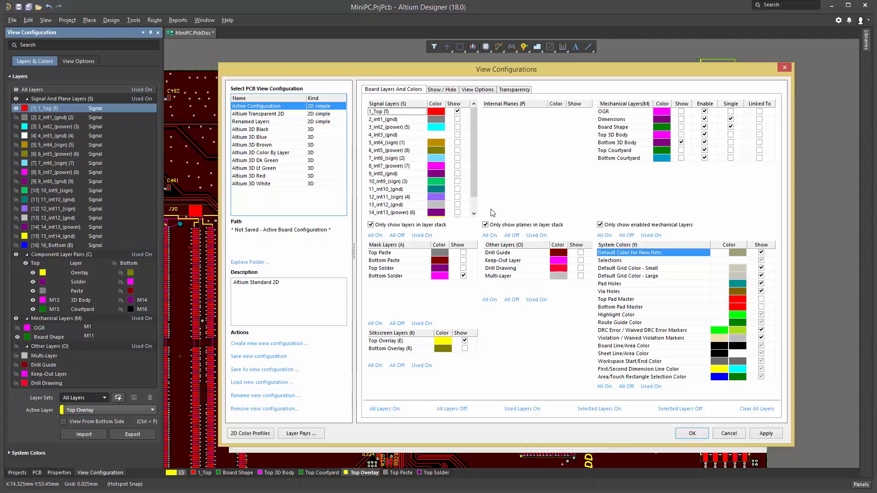
{"action": "left_click", "coordinate": [785, 68]}
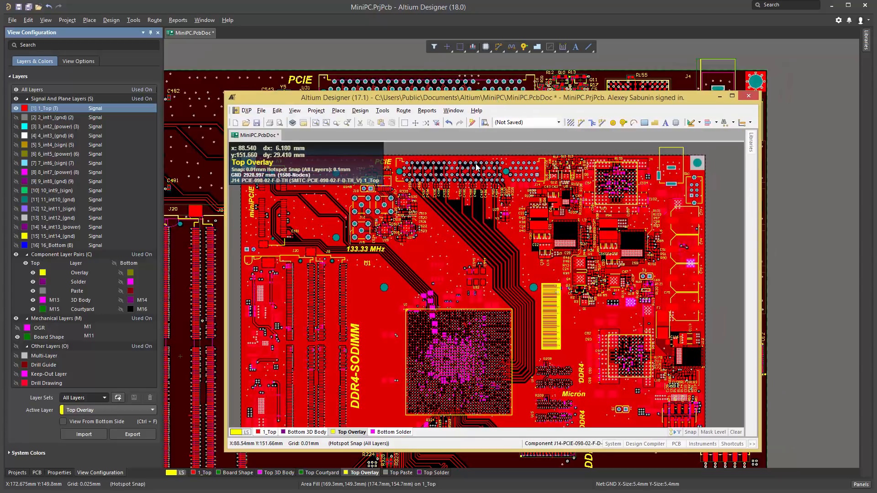
{"action": "key", "text": "l"}
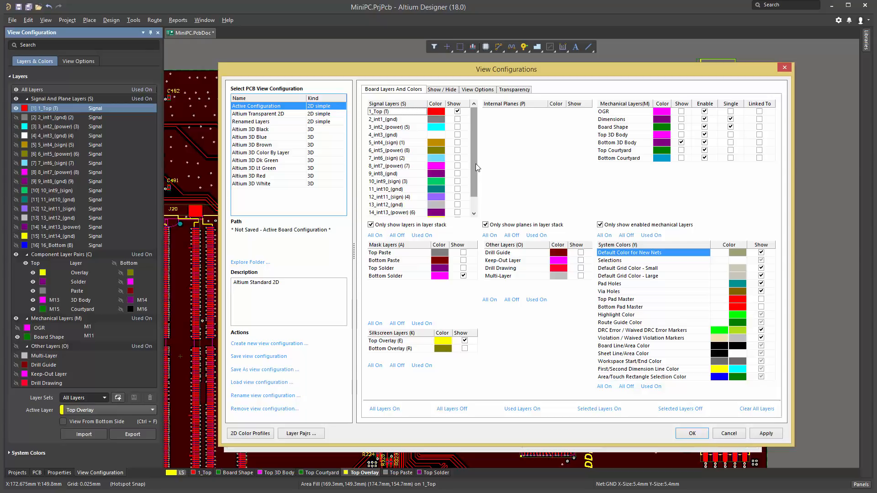
{"action": "left_click", "coordinate": [475, 164]}
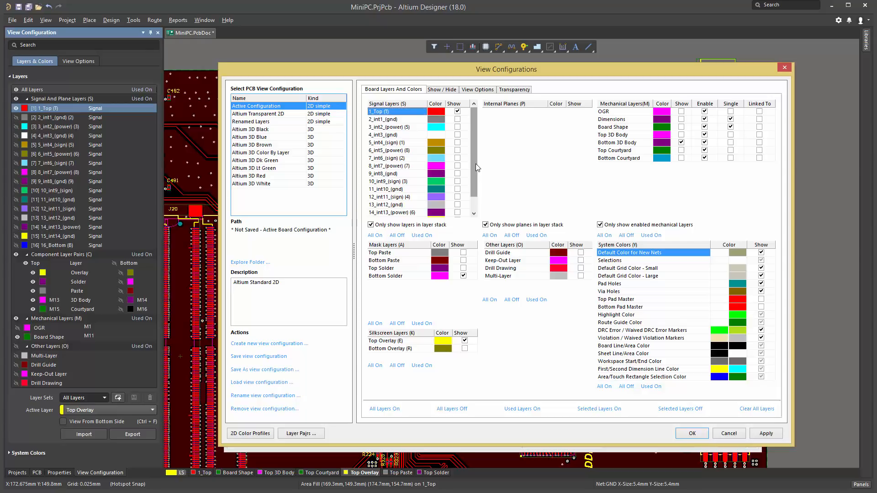
{"action": "left_click", "coordinate": [413, 158]}
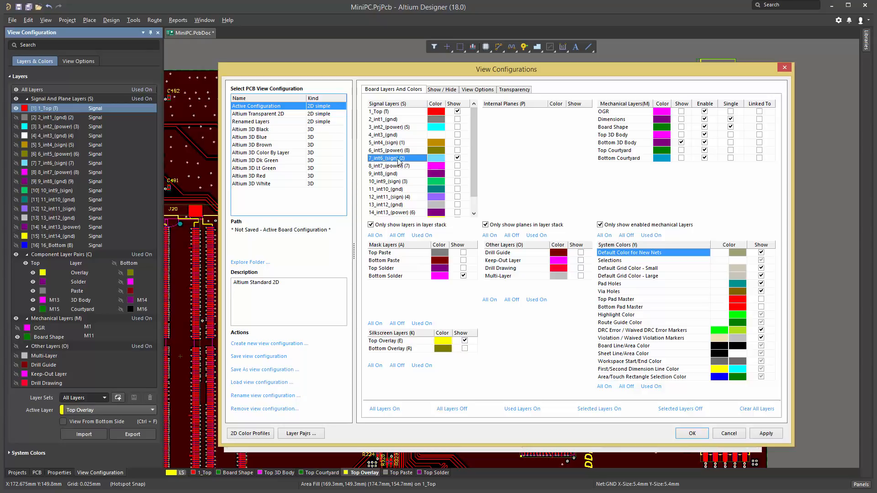
{"action": "left_click", "coordinate": [457, 158]}
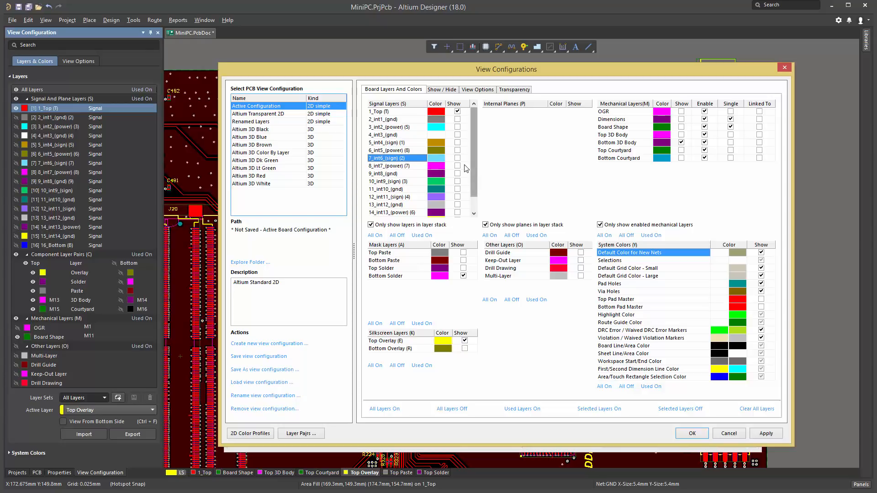
{"action": "left_click", "coordinate": [784, 69]}
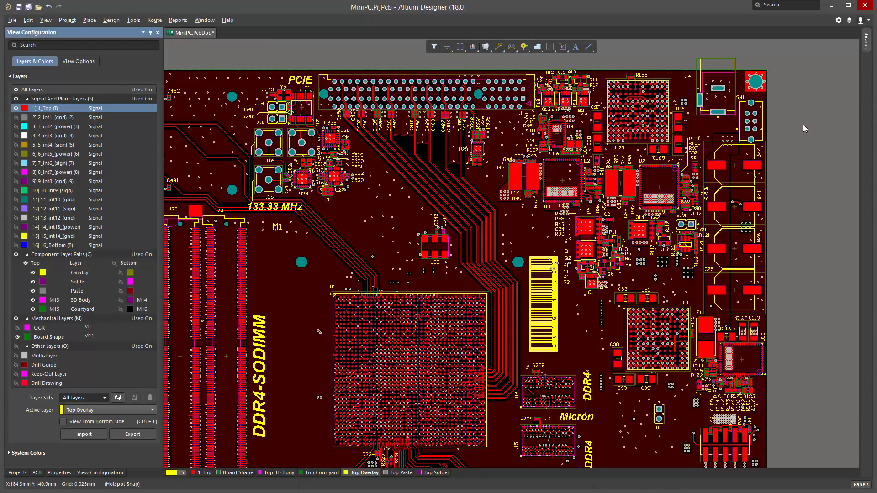
In Altium Designer 18.0, show the internal layers from 2_int1_(gnd) through 8_int7_(power).
{"action": "key", "text": "2"}
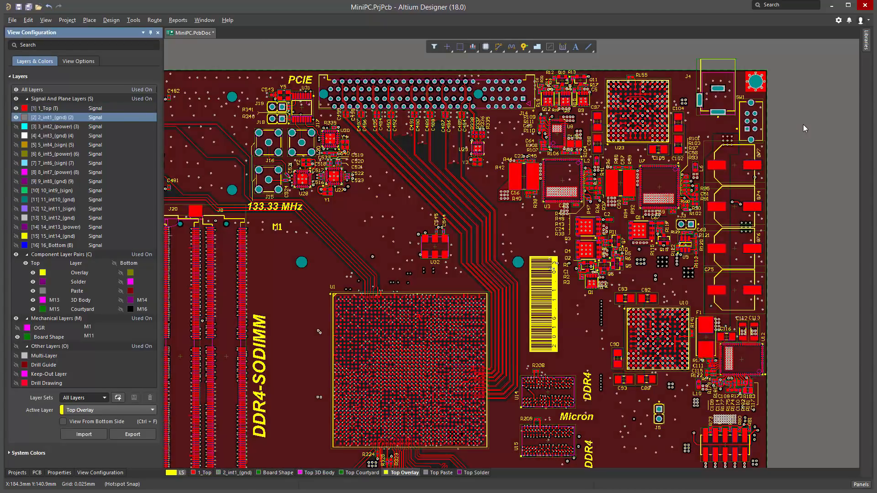
{"action": "key", "text": "3"}
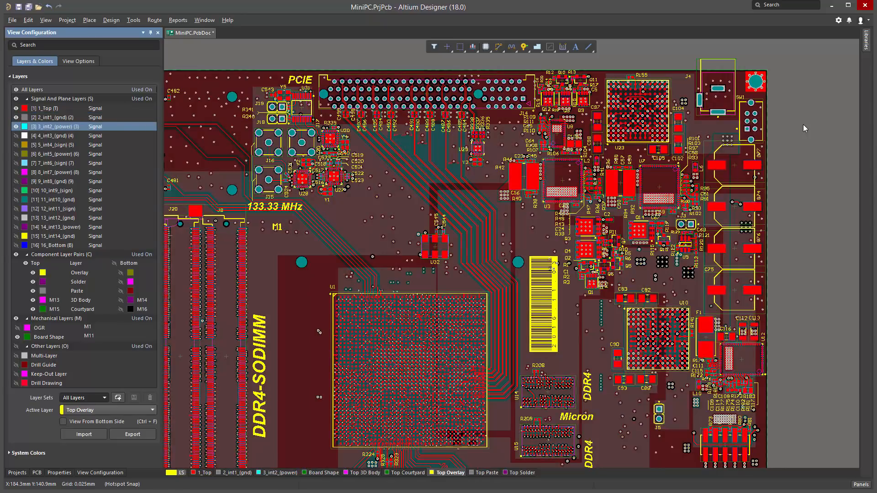
{"action": "key", "text": "4"}
{"action": "key", "text": "5"}
{"action": "key", "text": "6"}
{"action": "key", "text": "7"}
{"action": "key", "text": "8"}
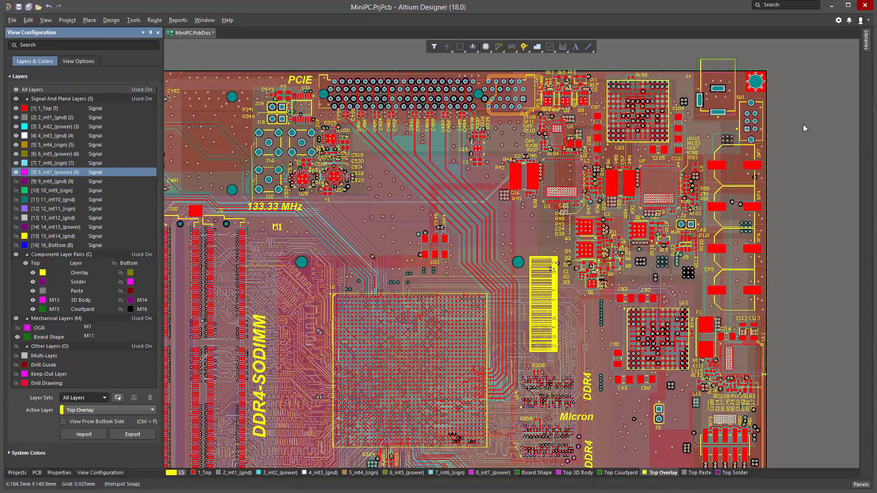
Hide the internal layers from 8_int7_(power) down to 2_int1_(gnd), and toggle the heads-up display on and off.
{"action": "key", "text": "8"}
{"action": "key", "text": "7"}
{"action": "key", "text": "6"}
{"action": "key", "text": "5"}
{"action": "key", "text": "4"}
{"action": "key", "text": "3"}
{"action": "key", "text": "2"}
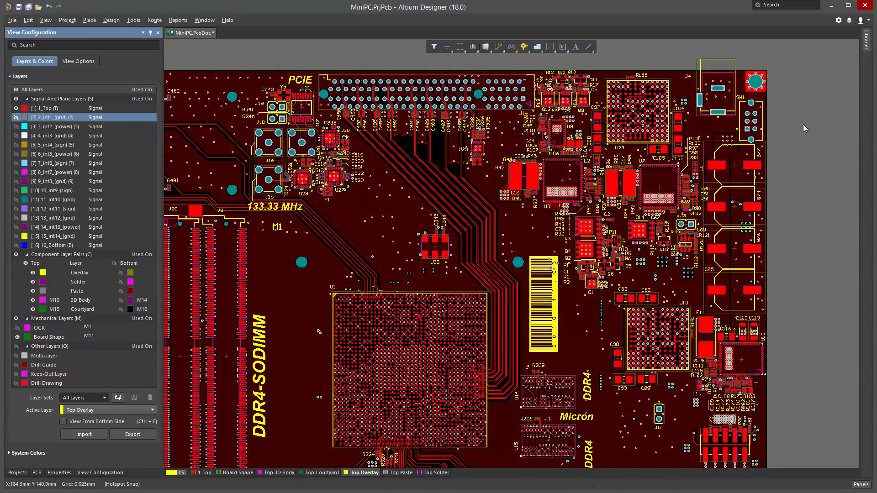
{"action": "key", "text": "shift+h"}
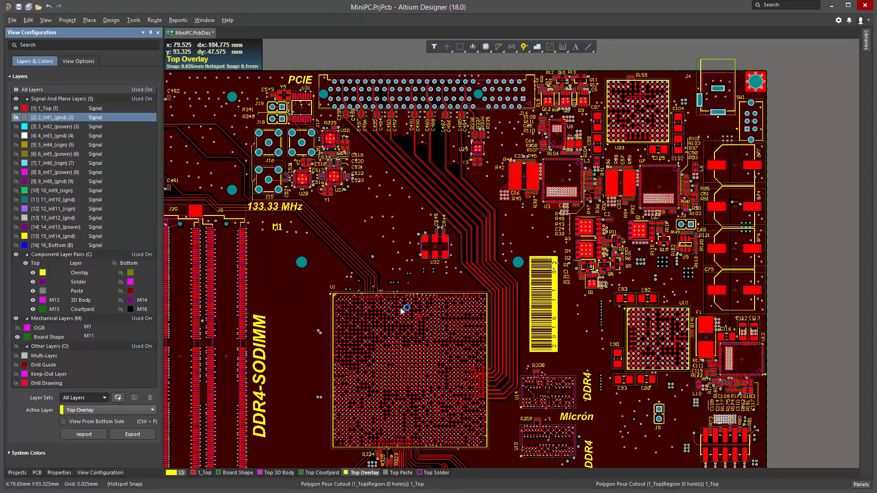
{"action": "key", "text": "shift+h"}
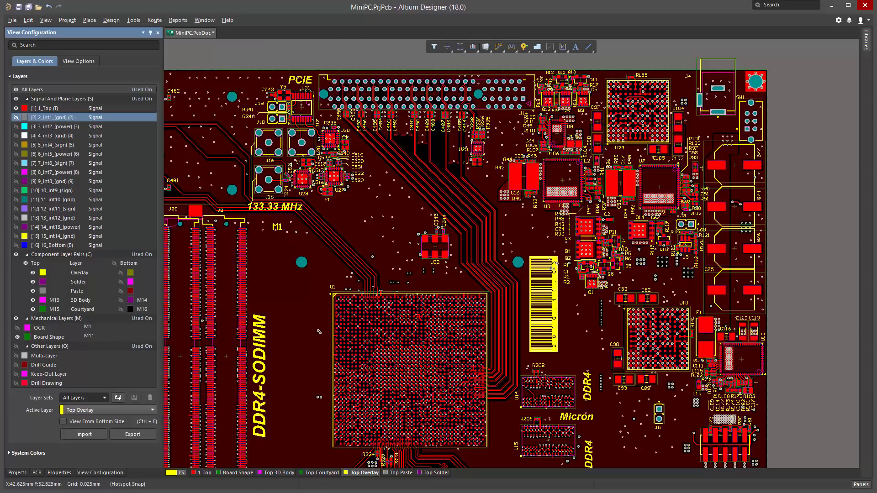
Switch to Altium Designer 17.1, examine the mechanical layer pairs in the view configurations, and close them without changes.
{"action": "key", "text": "alt+Tab"}
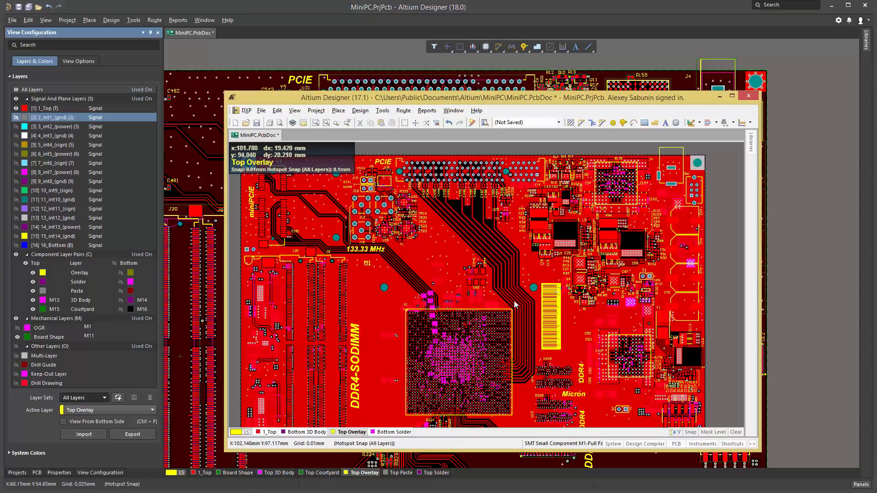
{"action": "key", "text": "l"}
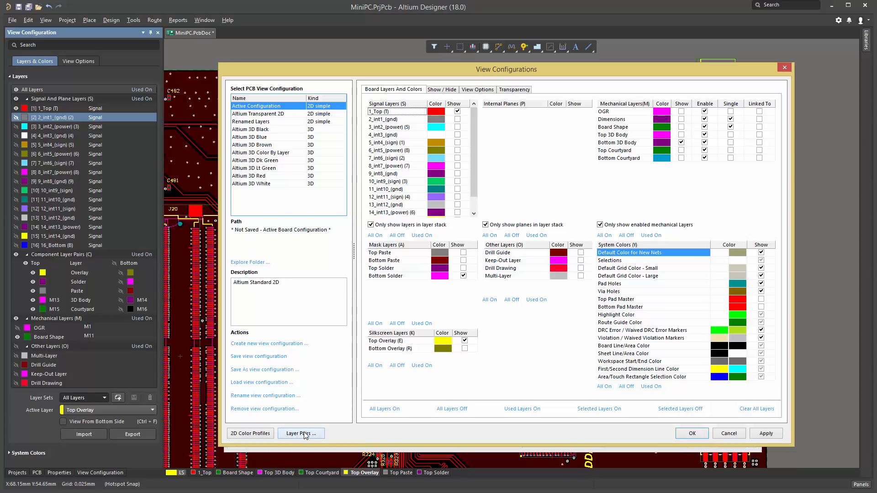
{"action": "left_click", "coordinate": [636, 136]}
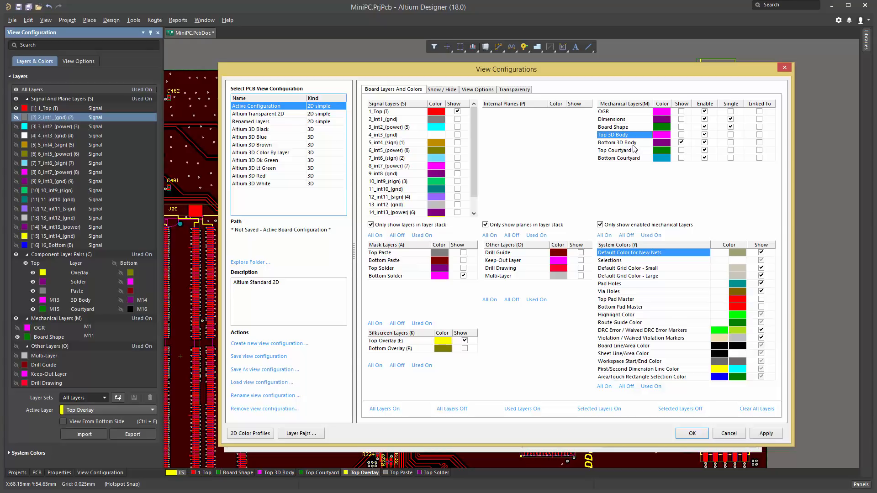
{"action": "left_click", "coordinate": [318, 435]}
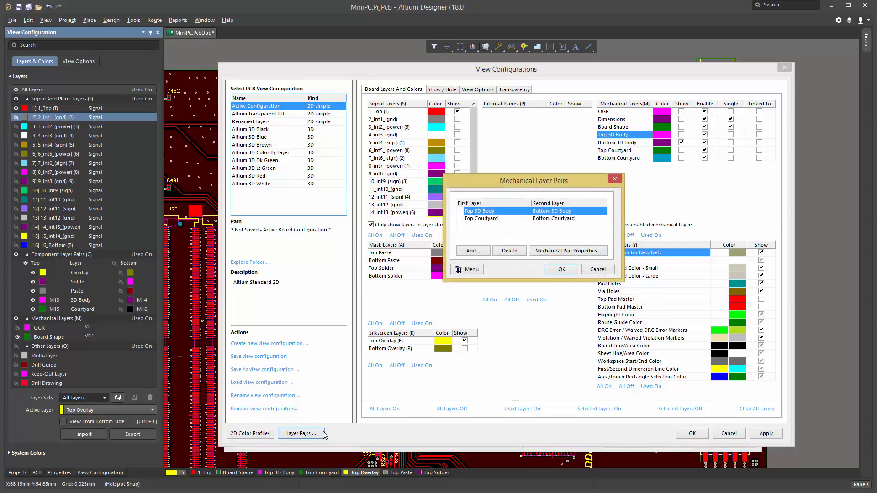
{"action": "left_click", "coordinate": [502, 219]}
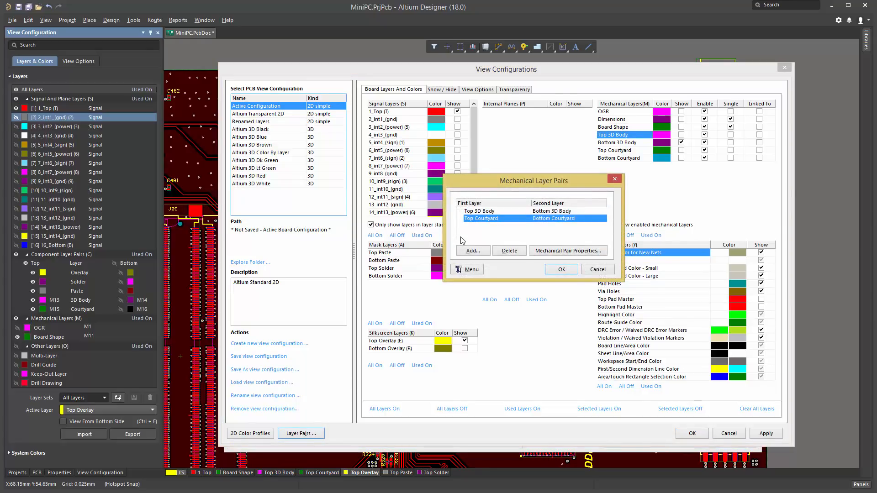
{"action": "key", "text": "Escape"}
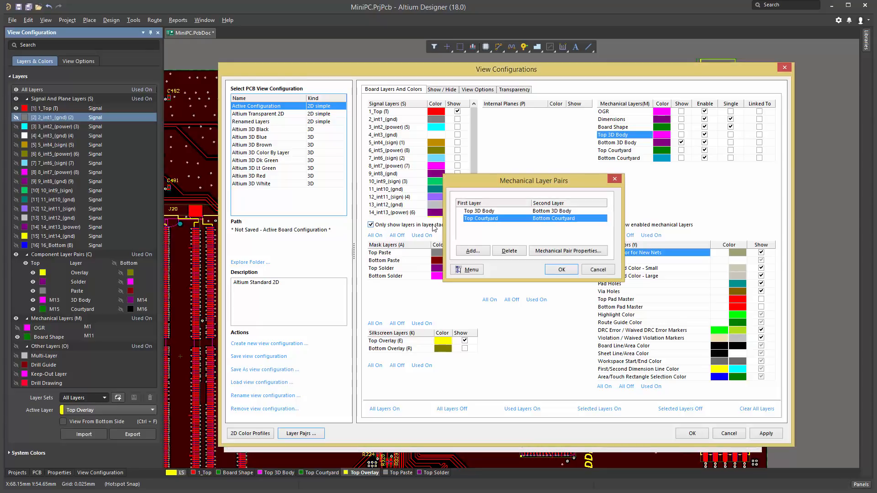
{"action": "key", "text": "Escape"}
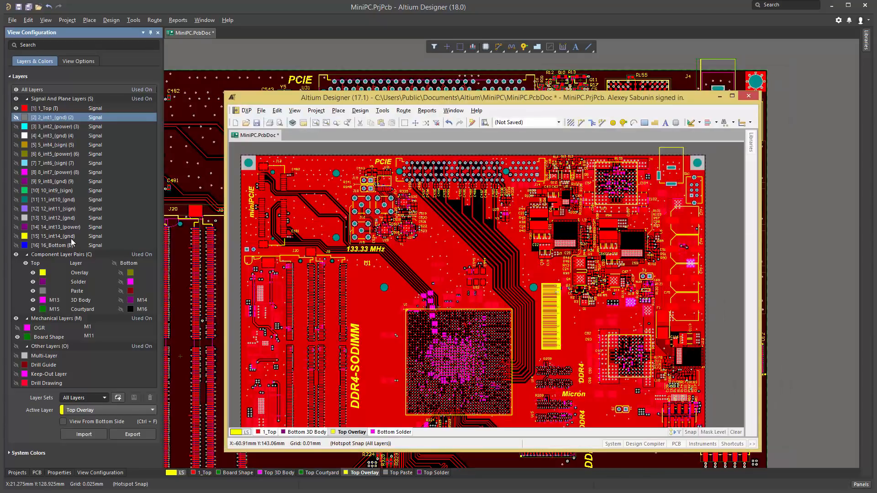
Switch to Altium Designer 18.0, collapse and re-expand the Component Layer Pairs group, and examine its 3D Body and Courtyard pairs.
{"action": "left_click", "coordinate": [27, 255]}
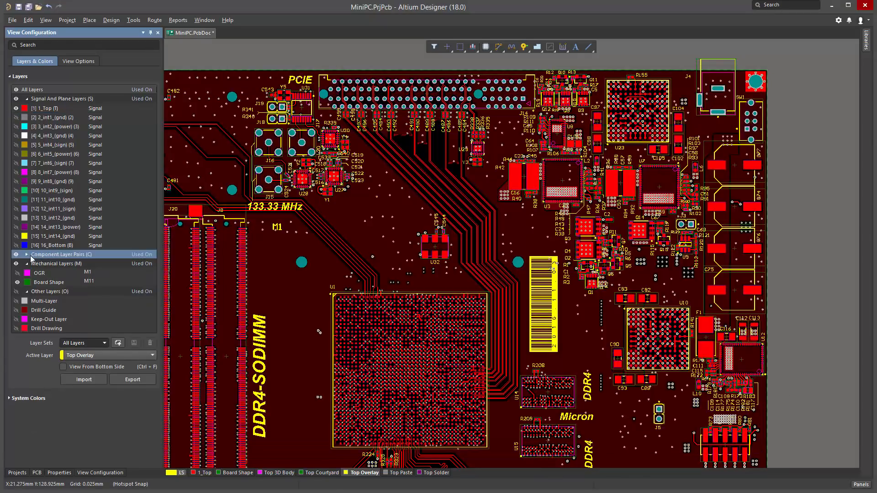
{"action": "left_click", "coordinate": [27, 255]}
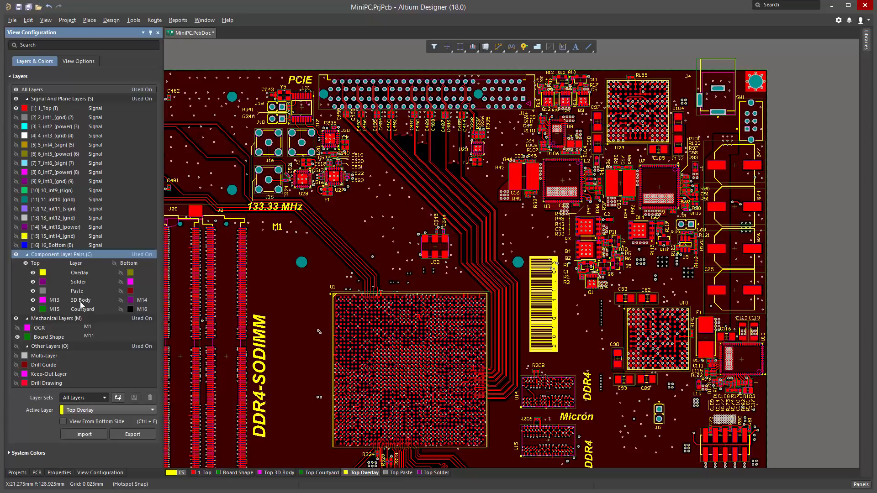
{"action": "left_click", "coordinate": [82, 300]}
{"action": "left_click", "coordinate": [85, 311]}
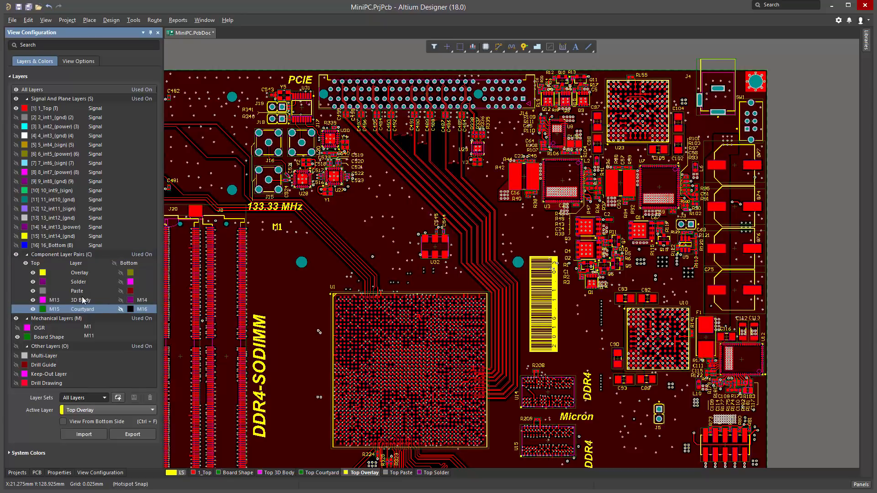
{"action": "left_click", "coordinate": [82, 302]}
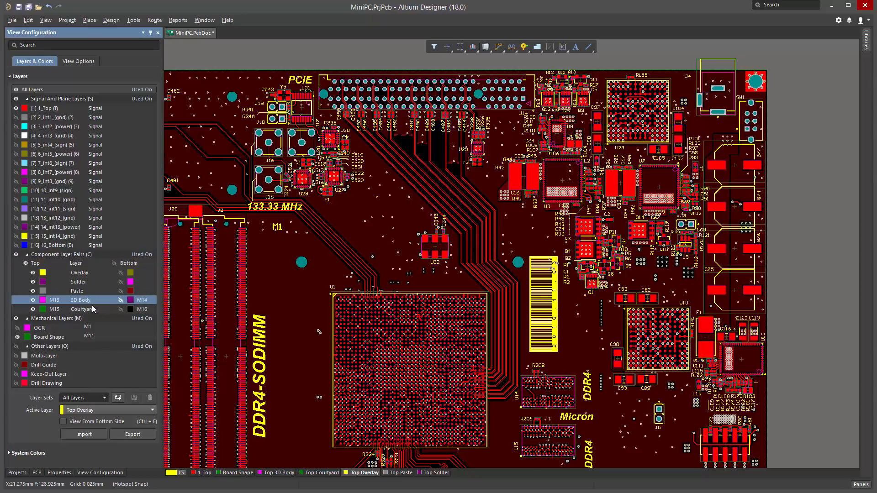
{"action": "left_click", "coordinate": [80, 309]}
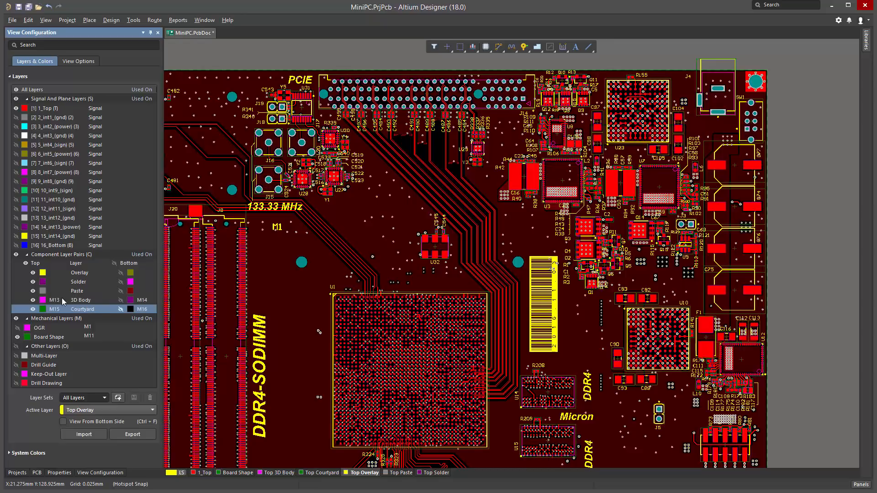
Add a component layer pair with M21 as the top layer and M22 as the bottom layer.
{"action": "right_click", "coordinate": [102, 309]}
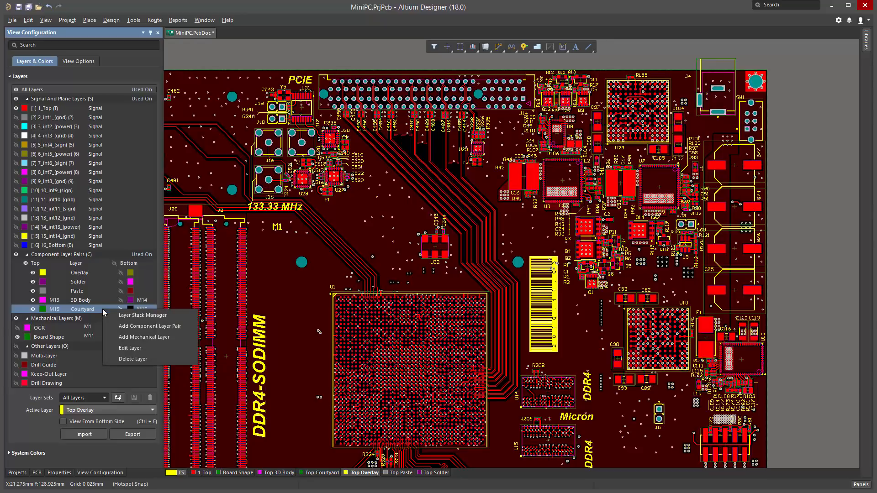
{"action": "left_click", "coordinate": [158, 326]}
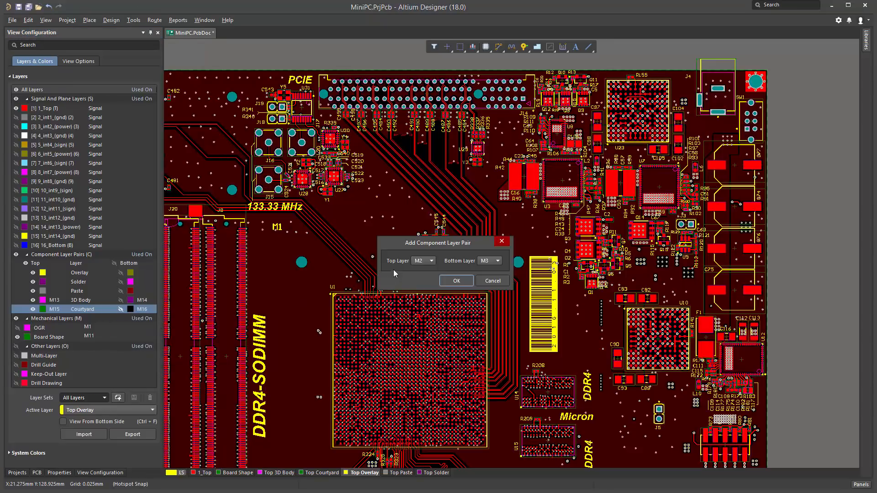
{"action": "left_click", "coordinate": [427, 261]}
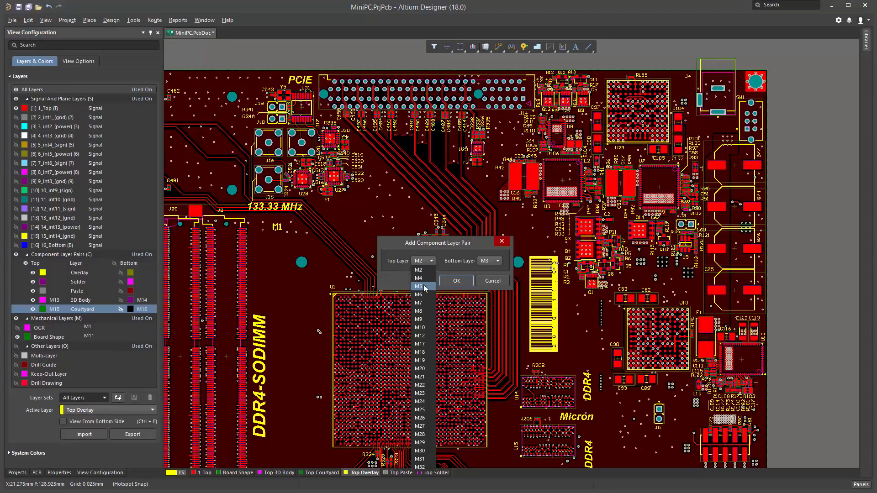
{"action": "left_click", "coordinate": [426, 376]}
{"action": "left_click", "coordinate": [493, 262]}
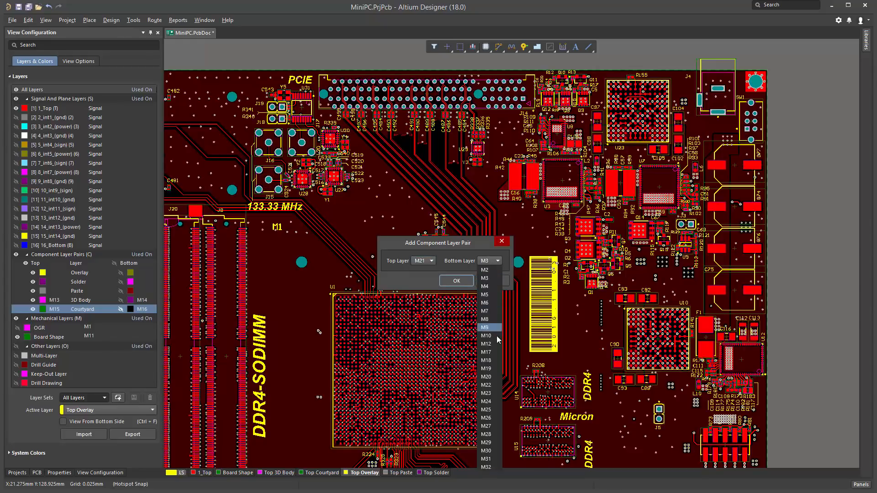
{"action": "left_click", "coordinate": [486, 386]}
{"action": "left_click", "coordinate": [456, 280]}
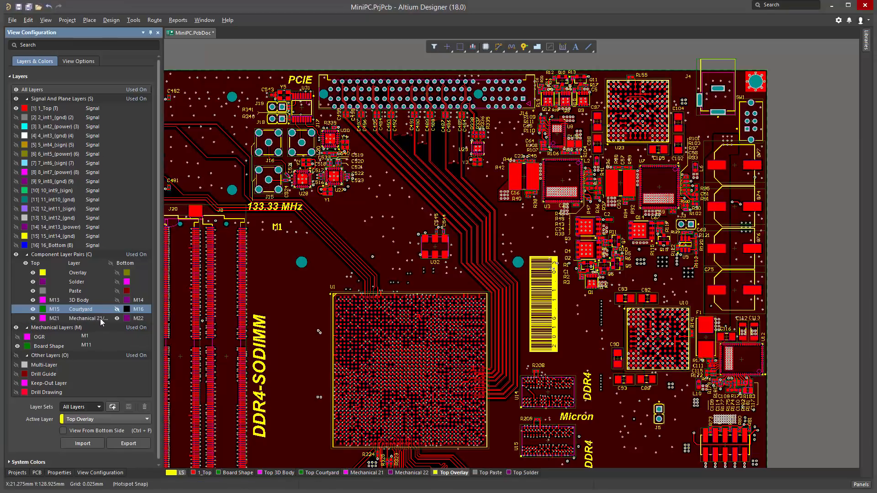
Rename the M21/M22 component layer pair as Assembly.
{"action": "left_click", "coordinate": [101, 319]}
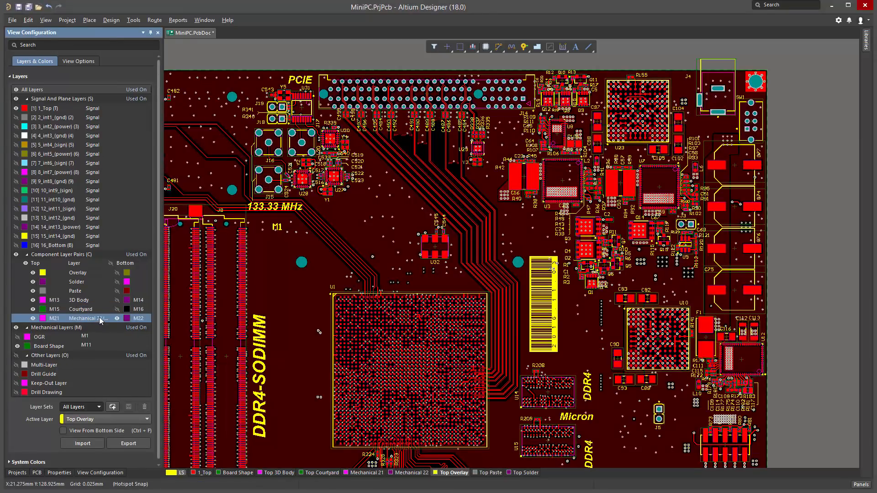
{"action": "right_click", "coordinate": [87, 320]}
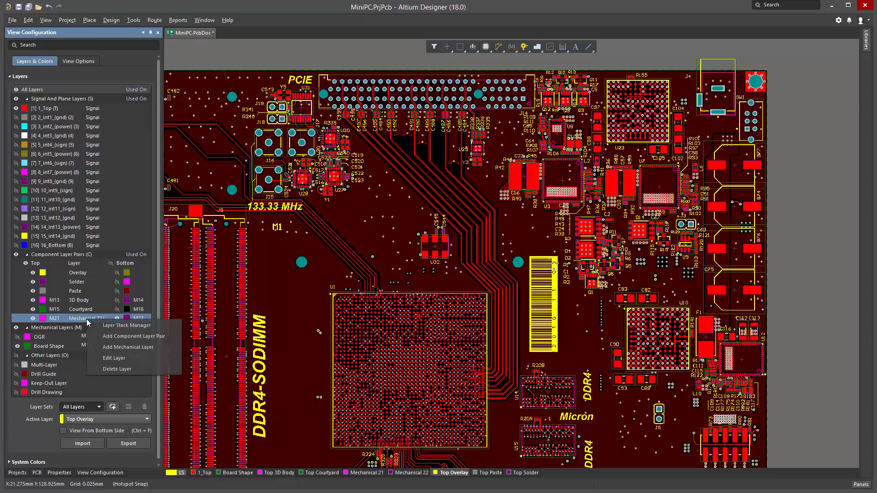
{"action": "left_click", "coordinate": [114, 359]}
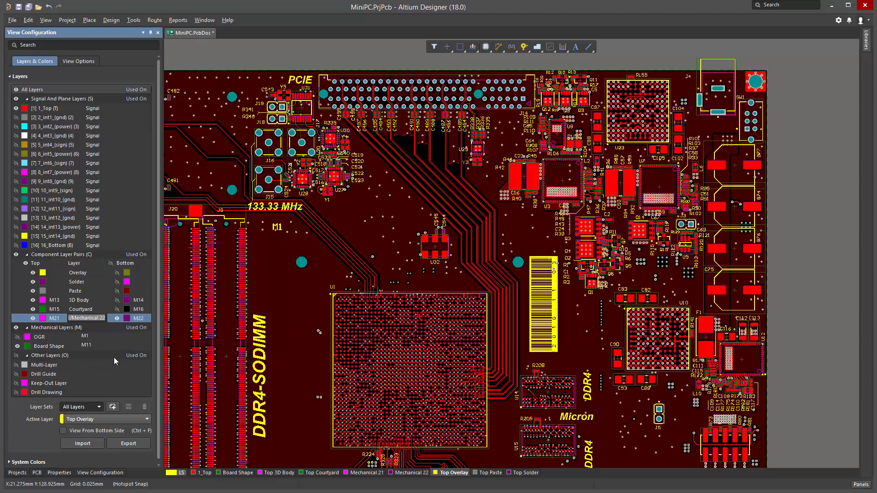
{"action": "type", "text": "Assembly"}
{"action": "key", "text": "Return"}
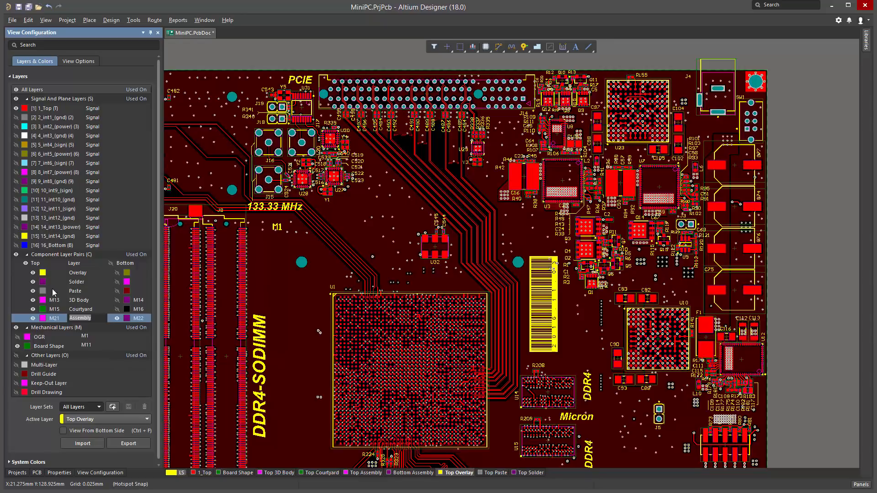
Alternate the active layer between Top Assembly and Bottom Assembly, and hide the bottom layer of the Assembly pair.
{"action": "left_click", "coordinate": [411, 476]}
{"action": "left_click", "coordinate": [372, 476]}
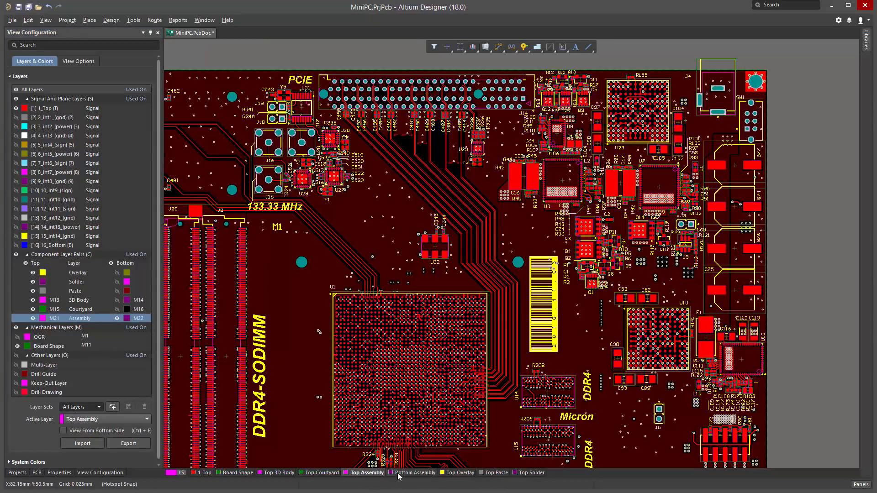
{"action": "left_click", "coordinate": [401, 476]}
{"action": "left_click", "coordinate": [371, 476]}
{"action": "left_click", "coordinate": [403, 476]}
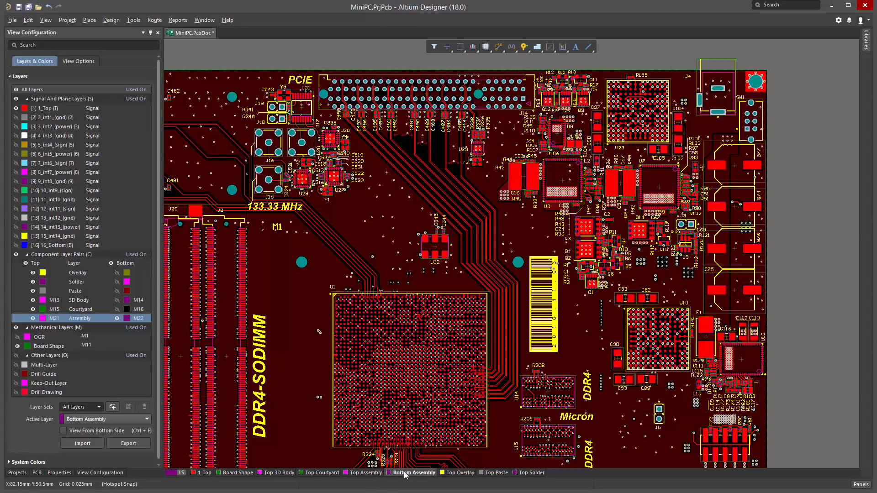
{"action": "left_click", "coordinate": [117, 319]}
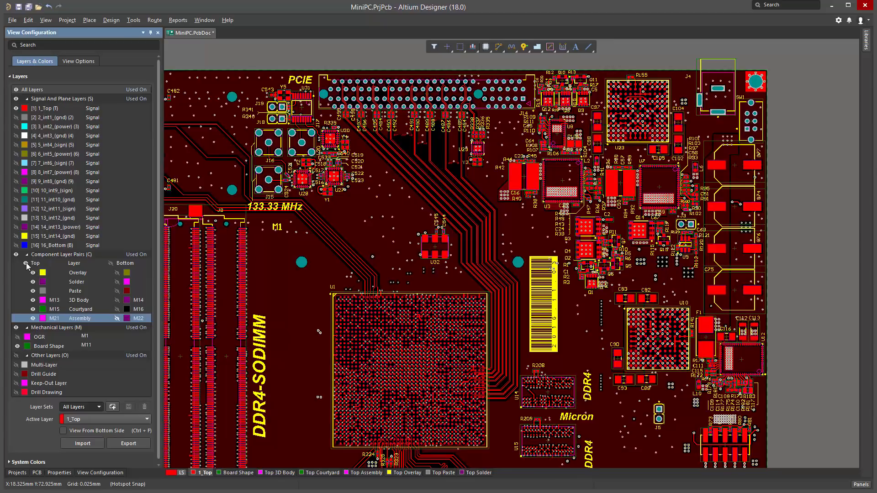
Hide the 1_Top layer and all top component layers, and show all bottom component layers.
{"action": "left_click", "coordinate": [16, 108]}
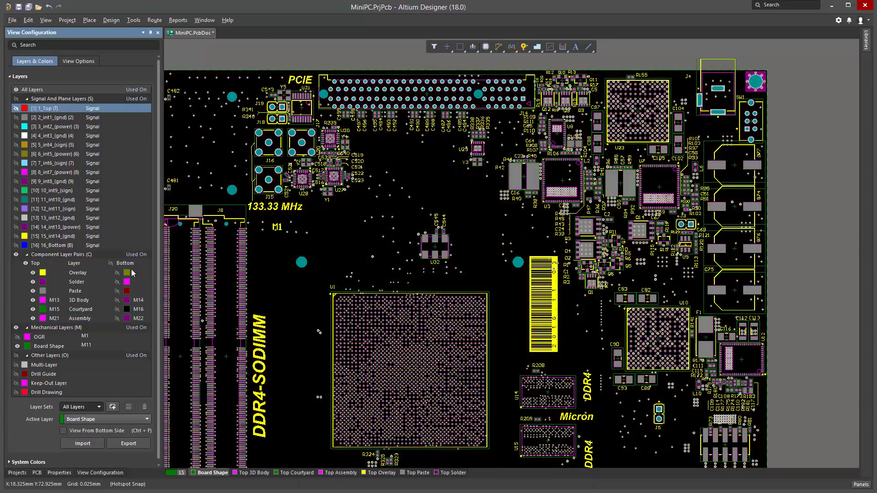
{"action": "right_click_drag", "start_coordinate": [255, 266], "coordinate": [320, 222]}
{"action": "scroll", "coordinate": [313, 239], "scroll_direction": "down", "scroll_amount": 2, "text": "ctrl"}
{"action": "left_click", "coordinate": [26, 263]}
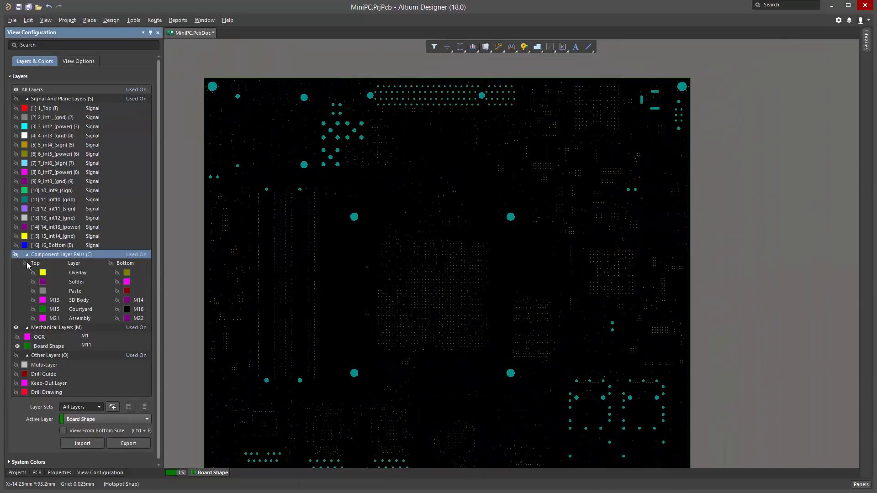
{"action": "left_click", "coordinate": [111, 264]}
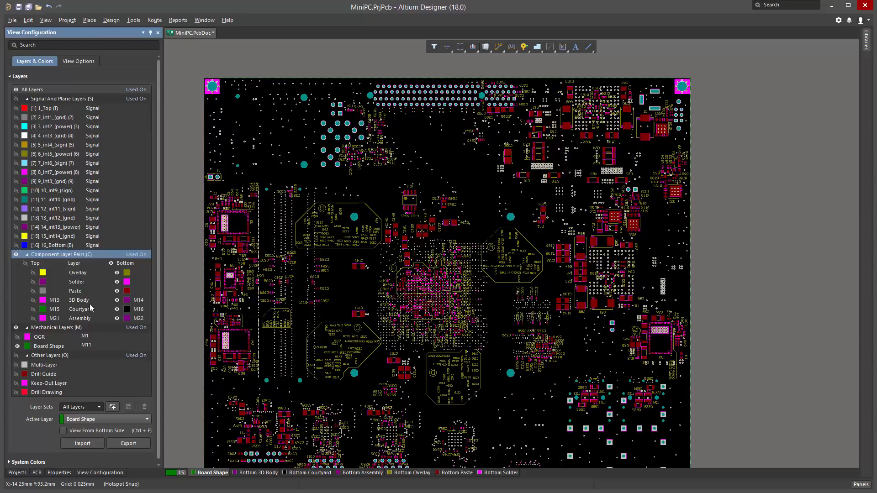
Show all top component layers and the 1_Top layer again, and hide the bottom component layers.
{"action": "left_click", "coordinate": [25, 263]}
{"action": "left_click", "coordinate": [111, 263]}
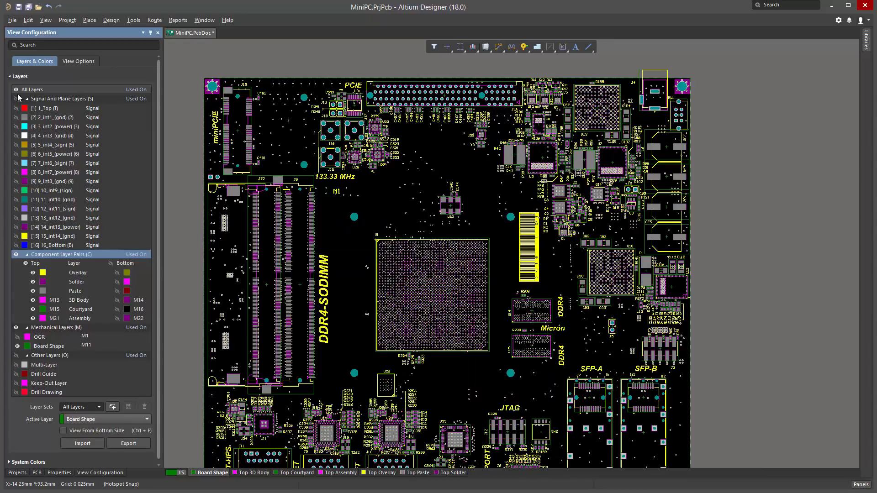
{"action": "left_click", "coordinate": [16, 108]}
Switch to Altium Designer 17.1, examine the system colors in the view configurations, and close them without changes.
{"action": "key", "text": "l"}
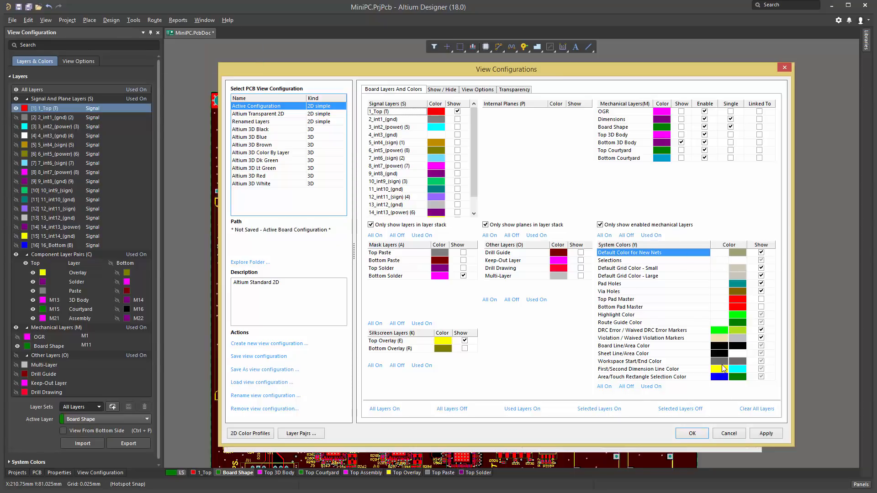
{"action": "key", "text": "Escape"}
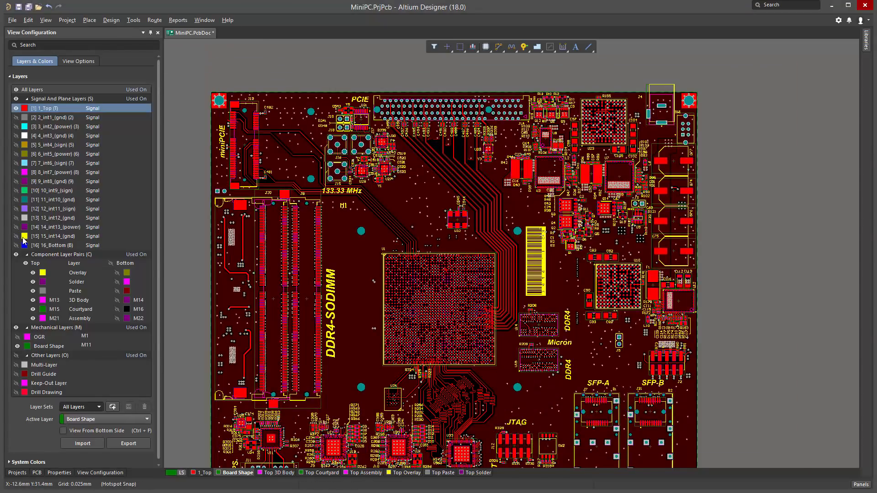
In Altium Designer 18.0's view configuration, collapse the Layers section and expand System Colors to examine its entries.
{"action": "left_click_drag", "start_coordinate": [159, 122], "coordinate": [159, 127]}
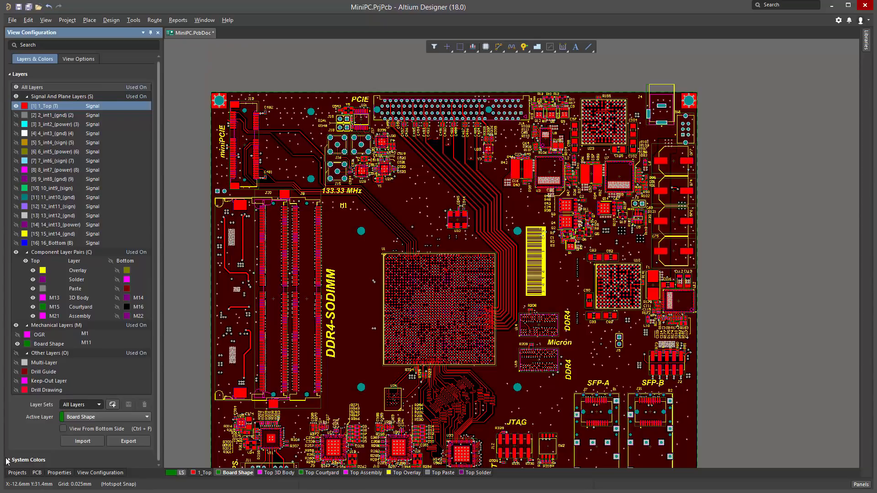
{"action": "left_click", "coordinate": [17, 75]}
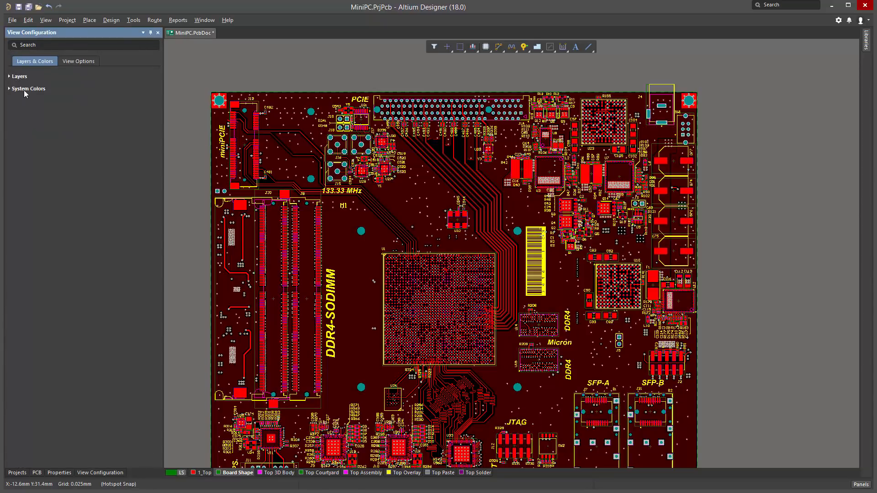
{"action": "left_click", "coordinate": [11, 90]}
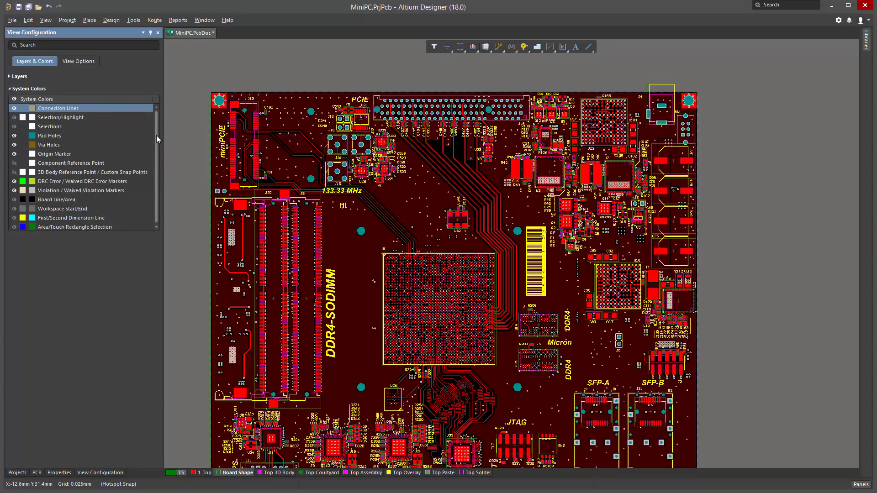
{"action": "mouse_move", "coordinate": [156, 135]}
{"action": "left_mouse_down"}
{"action": "mouse_move", "coordinate": [155, 155]}
{"action": "mouse_move", "coordinate": [153, 136]}
{"action": "left_mouse_up"}
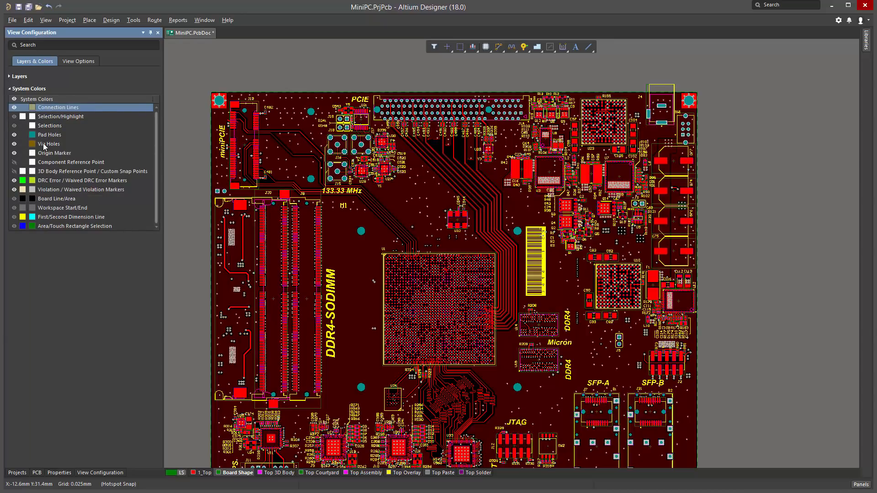
Set the first Selection/Highlight color to yellow, and return from System Colors to the expanded Layers section.
{"action": "left_click", "coordinate": [22, 117]}
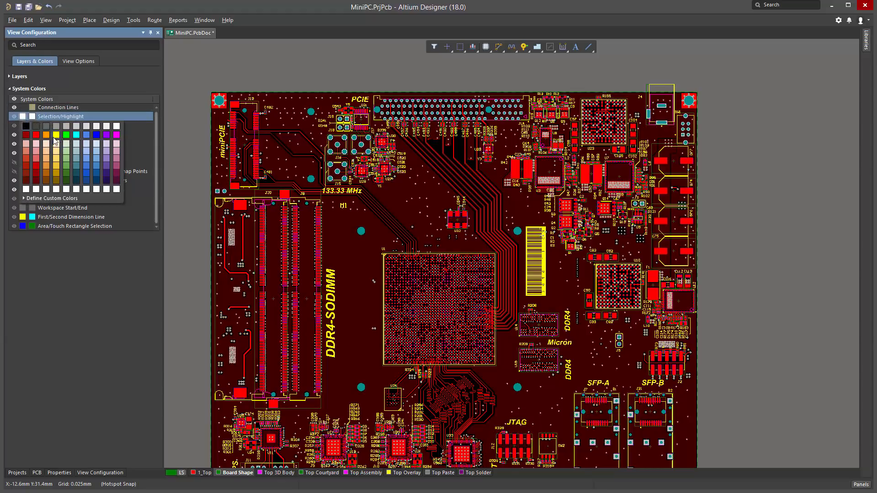
{"action": "left_click", "coordinate": [57, 135]}
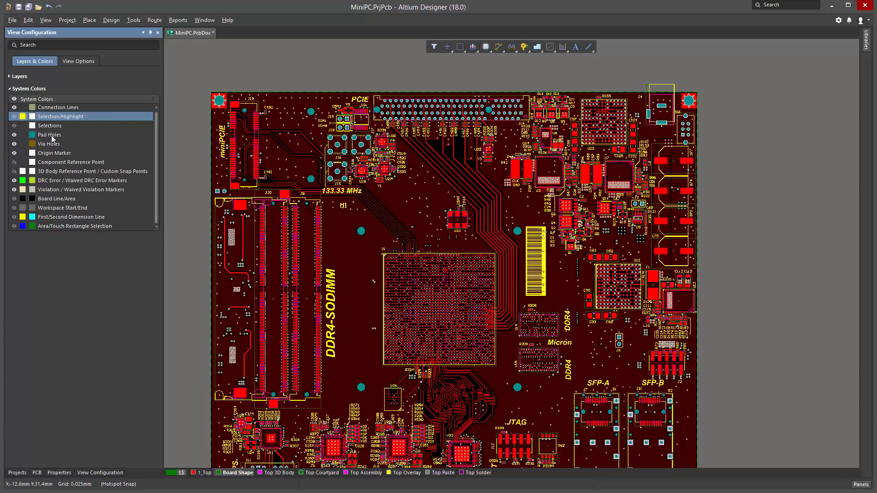
{"action": "left_click", "coordinate": [64, 108]}
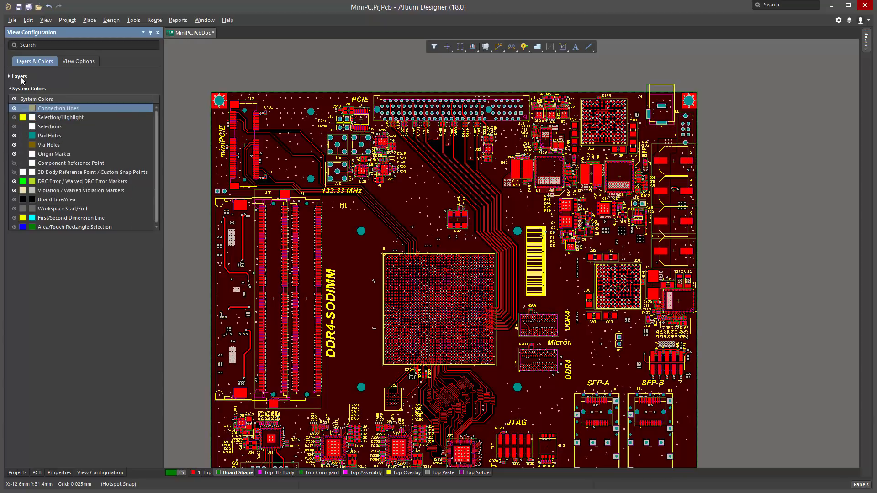
{"action": "left_click", "coordinate": [27, 89]}
{"action": "left_click", "coordinate": [19, 76]}
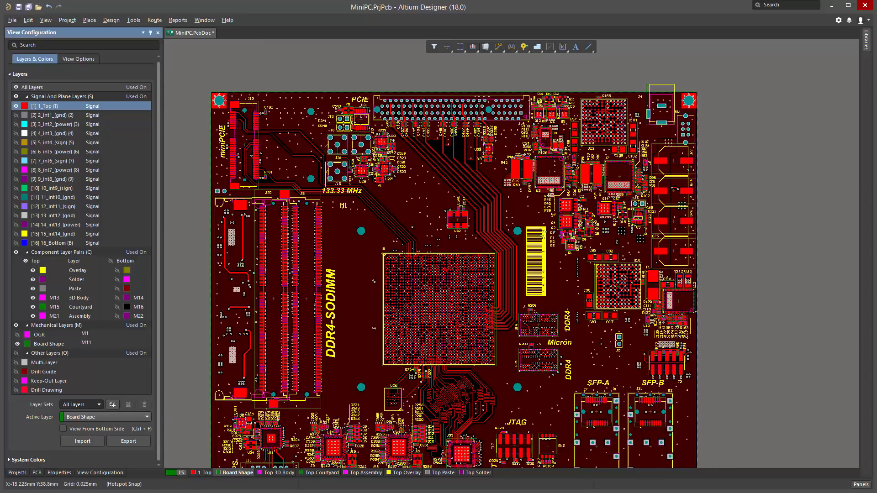
In Altium Designer 17.1, open the view configurations again, move the dialog aside, and close it without changes.
{"action": "key", "text": "l"}
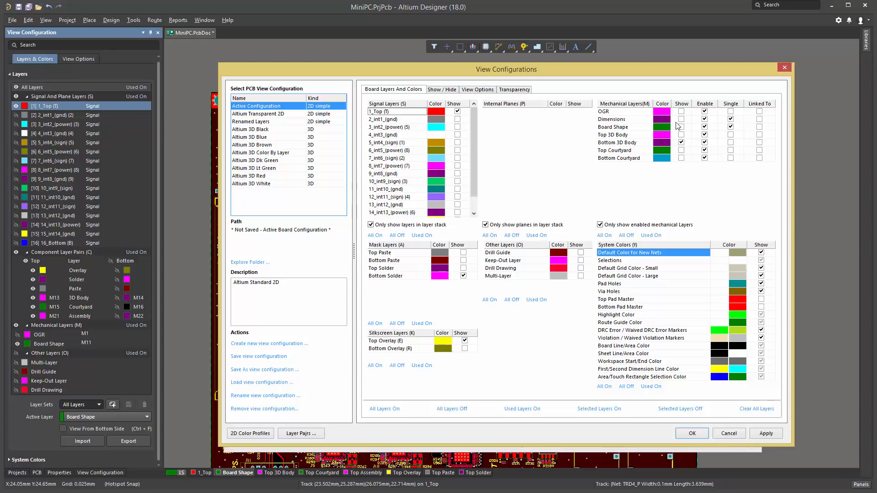
{"action": "left_click_drag", "start_coordinate": [675, 72], "coordinate": [690, 78]}
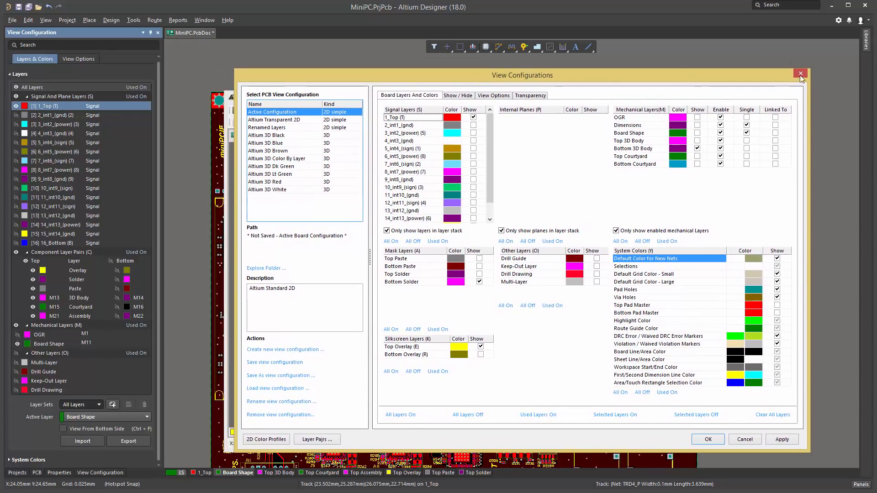
{"action": "left_click", "coordinate": [801, 74]}
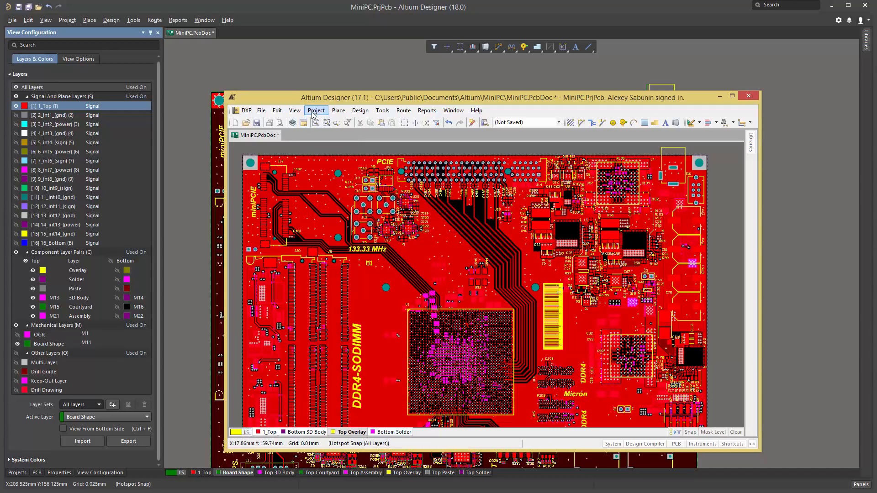
In Altium Designer 17.1, open the Layer Sets Manager, examine its layer sets and new-set options, and close it without changes.
{"action": "left_click", "coordinate": [360, 111]}
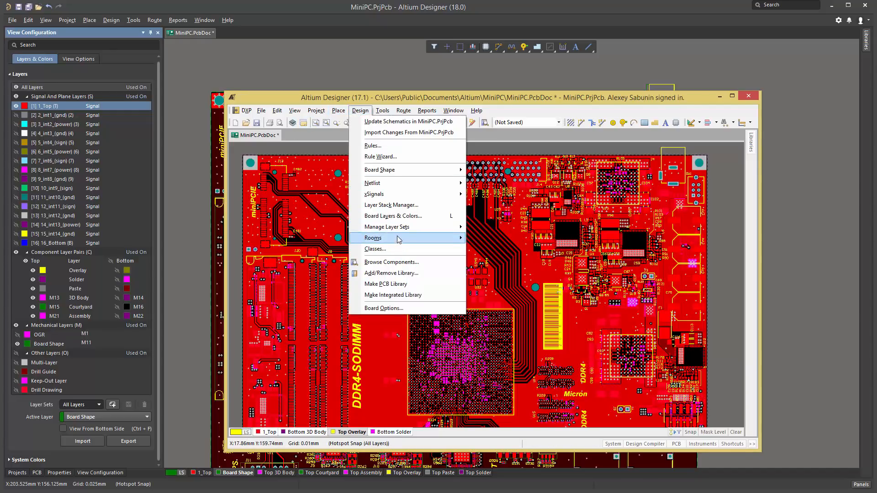
{"action": "mouse_move", "coordinate": [409, 227]}
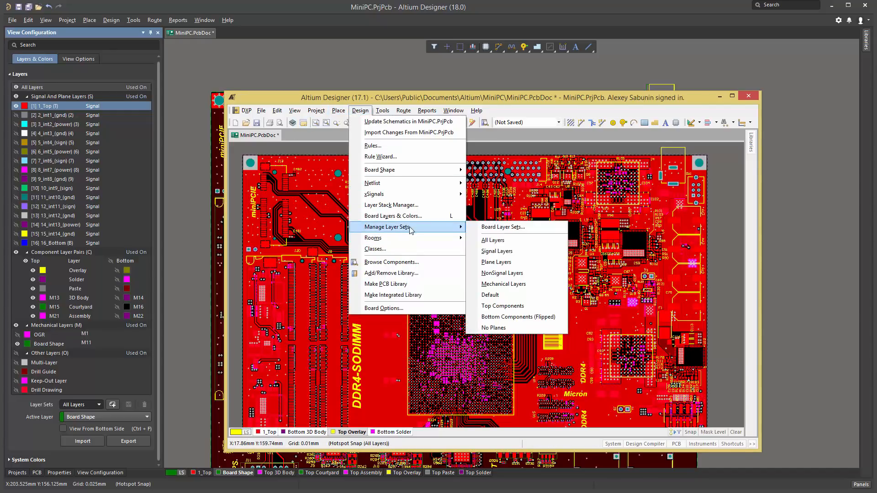
{"action": "left_click", "coordinate": [523, 231]}
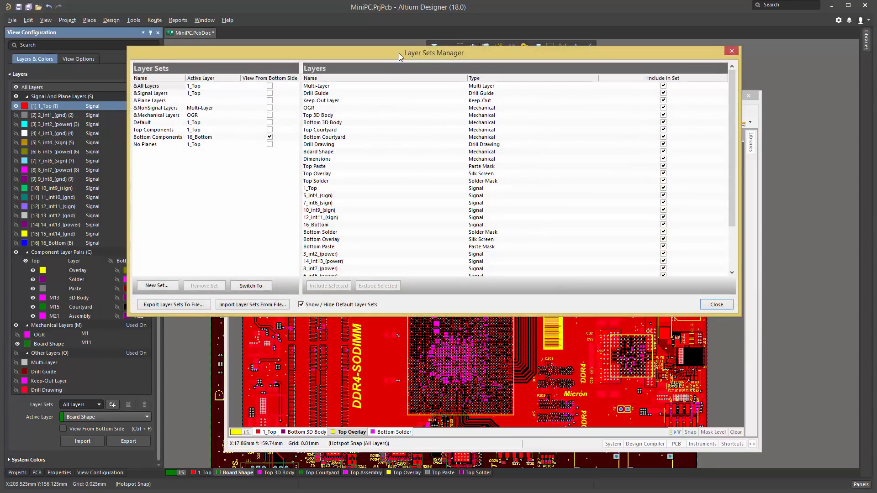
{"action": "left_click_drag", "start_coordinate": [399, 53], "coordinate": [429, 142]}
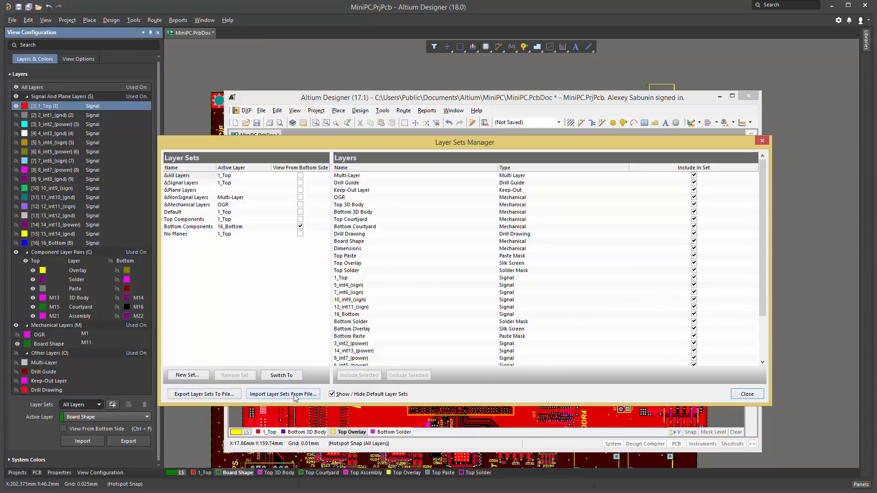
{"action": "left_click", "coordinate": [189, 376]}
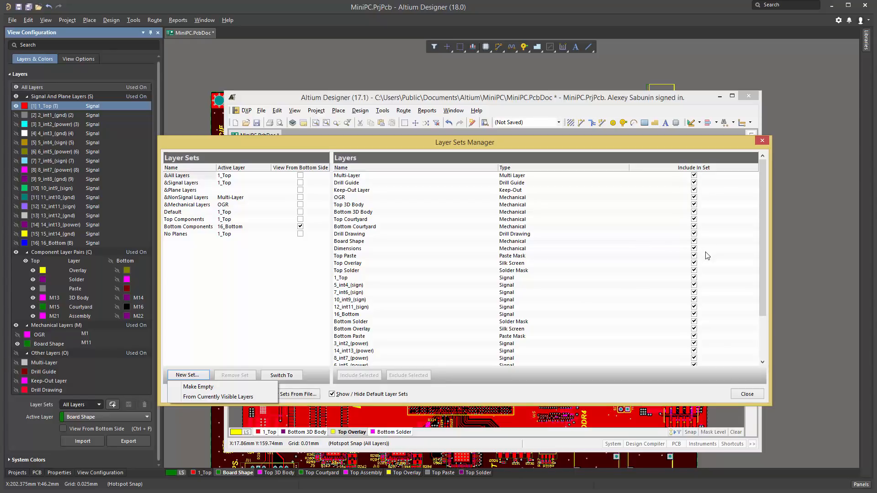
{"action": "left_click", "coordinate": [745, 251]}
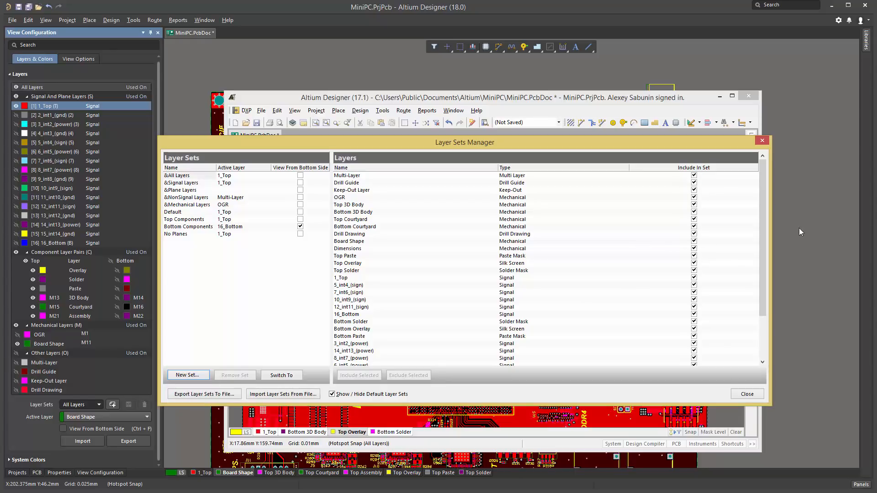
{"action": "left_click", "coordinate": [766, 141]}
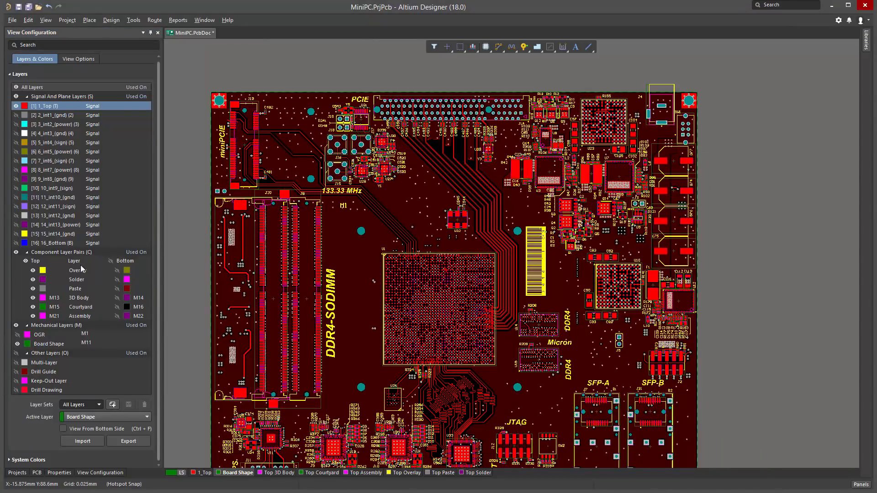
In Altium Designer 18.0, hide all component layer pairs, and toggle the Board Shape layer's visibility off and back on.
{"action": "left_click", "coordinate": [16, 252]}
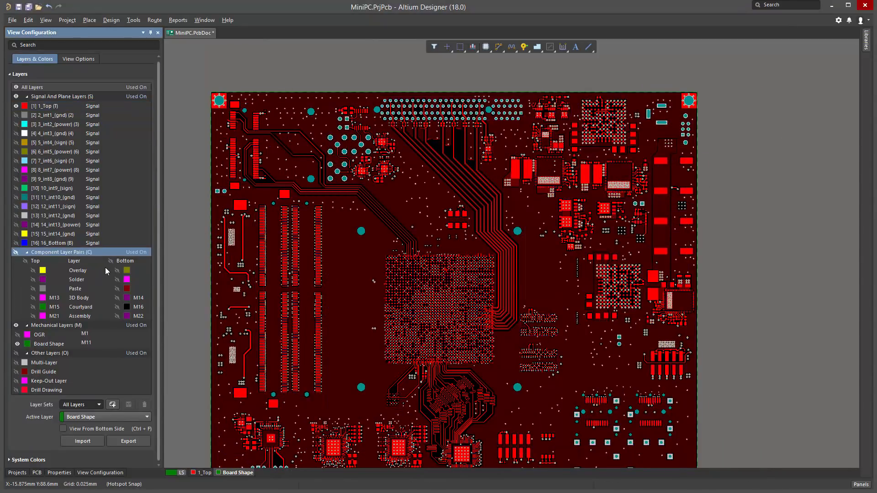
{"action": "left_click", "coordinate": [17, 345]}
{"action": "left_click", "coordinate": [17, 345]}
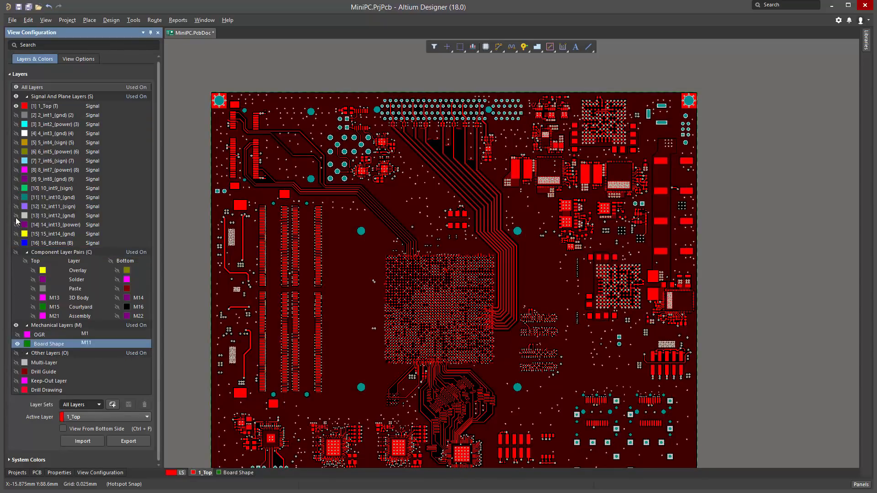
{"action": "left_click", "coordinate": [16, 107]}
{"action": "left_click", "coordinate": [17, 115]}
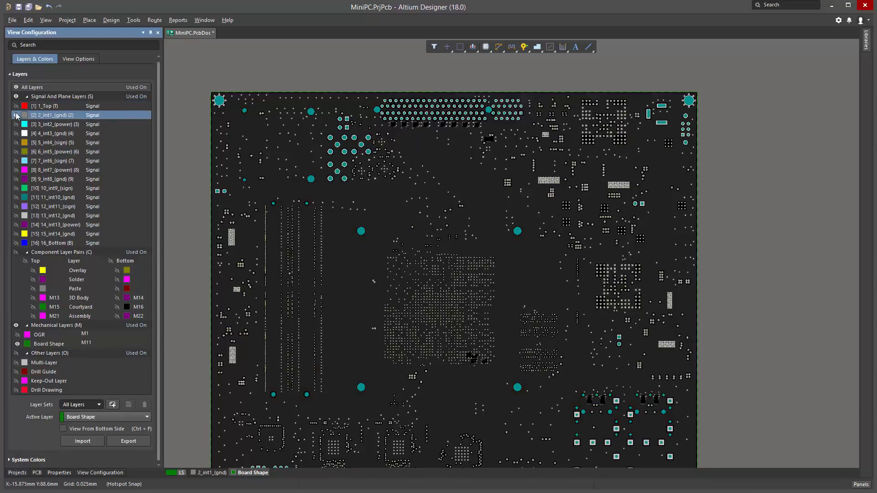
{"action": "left_click", "coordinate": [16, 115]}
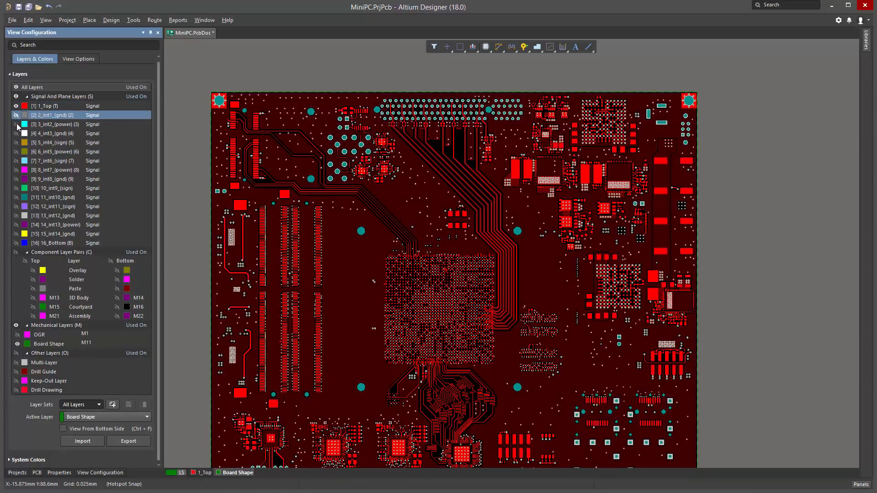
Show the signal layers 7_int6_(sign), 10_int9_(sign), 12_int11_(sign), 16_Bottom and 5_int4_(sign) alongside 1_Top.
{"action": "left_click", "coordinate": [16, 160]}
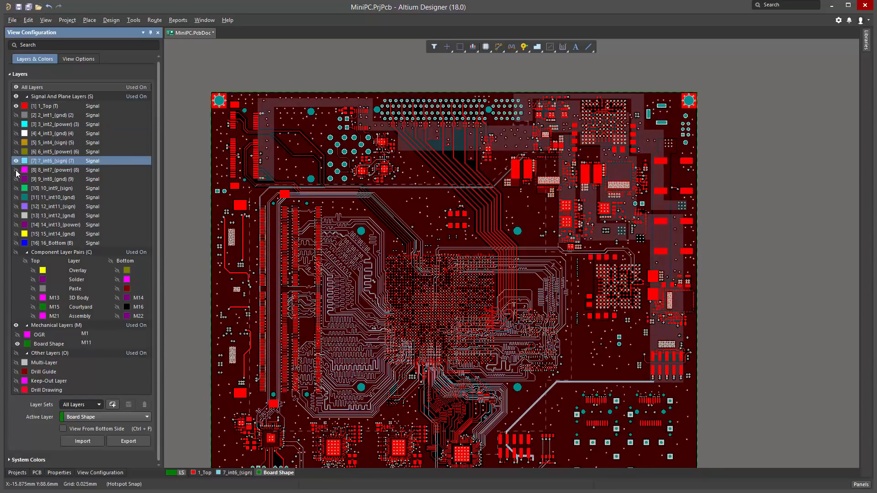
{"action": "left_click", "coordinate": [16, 189]}
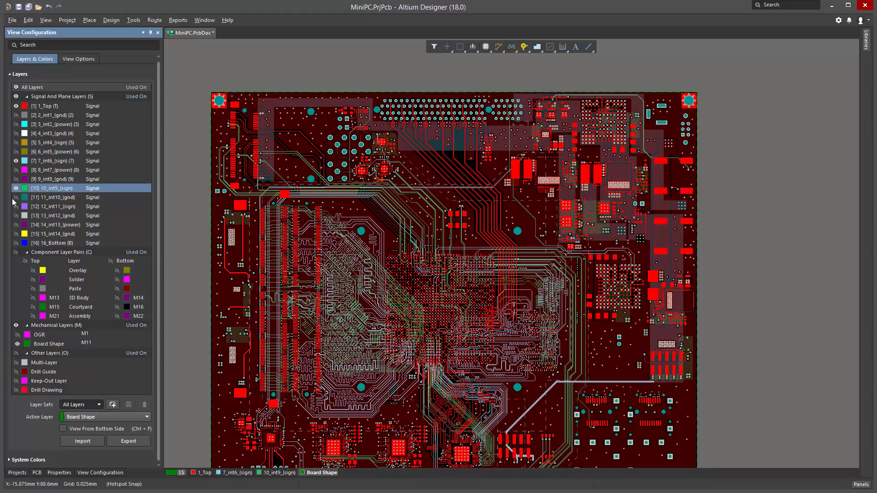
{"action": "left_click", "coordinate": [16, 207]}
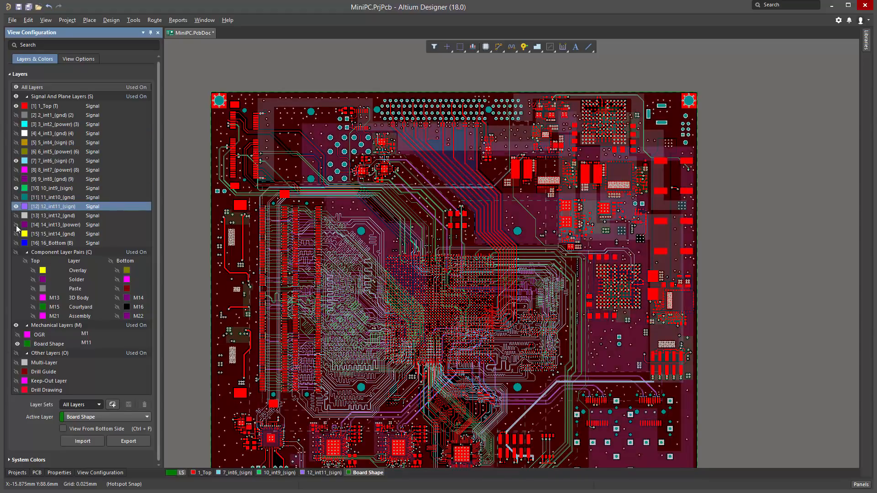
{"action": "left_click", "coordinate": [16, 243]}
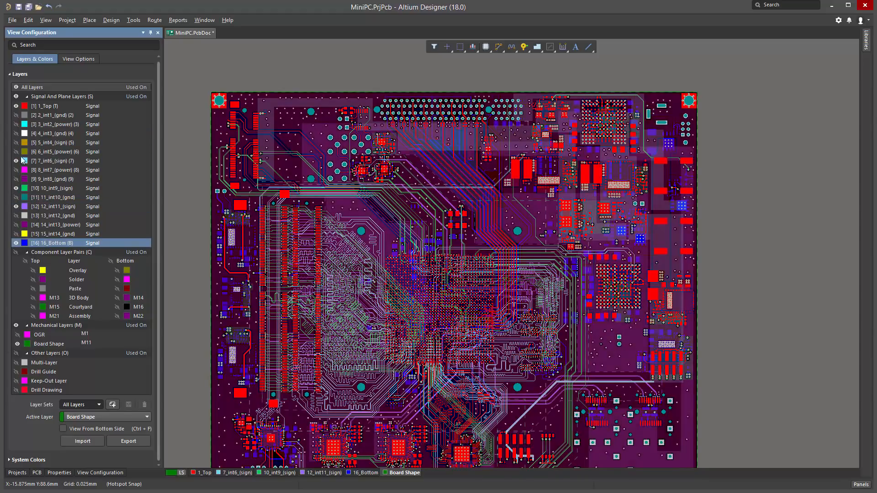
{"action": "left_click", "coordinate": [16, 143]}
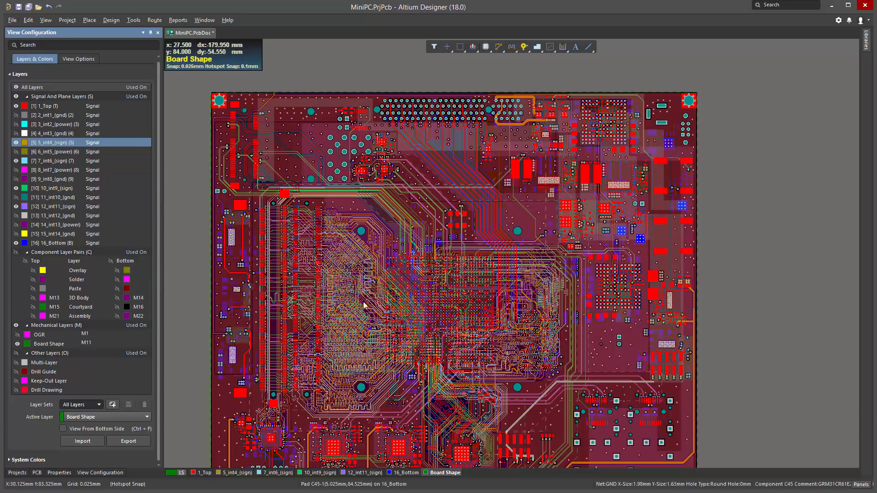
Create a new layer set from the currently visible layers and name it No Planes.
{"action": "right_click_drag", "start_coordinate": [402, 320], "coordinate": [417, 254]}
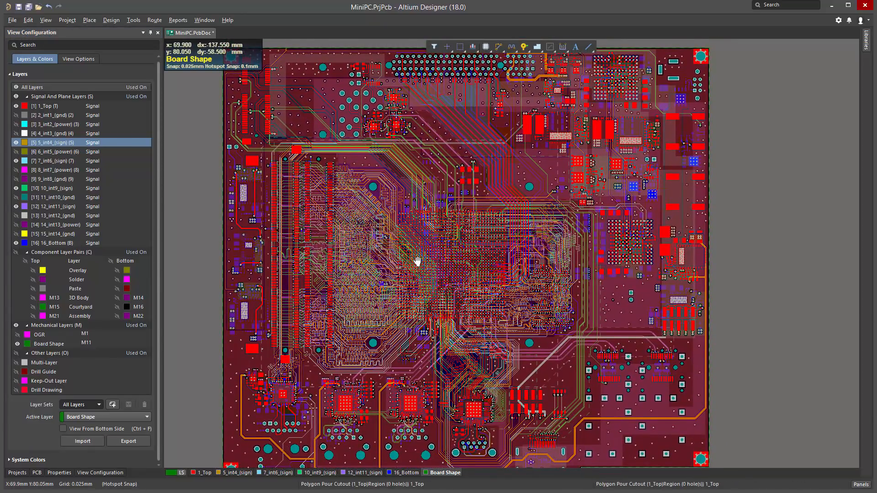
{"action": "left_click", "coordinate": [114, 407]}
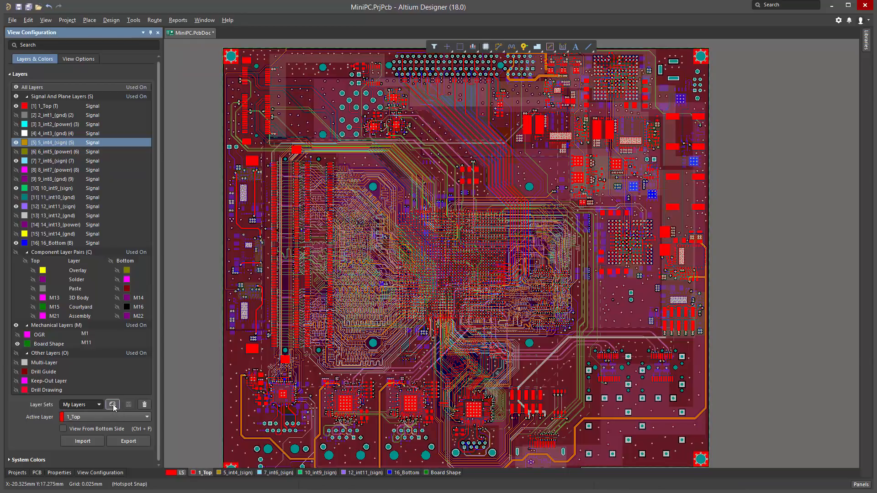
{"action": "left_click", "coordinate": [92, 404]}
{"action": "type", "text": "No Planes"}
{"action": "key", "text": "Return"}
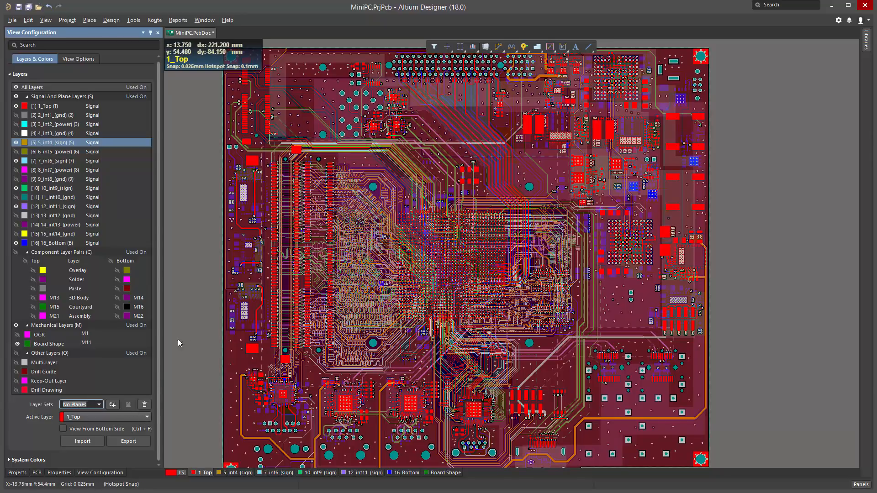
Apply the All Layers set to the board, and switch back to the No Planes set.
{"action": "left_click", "coordinate": [114, 21]}
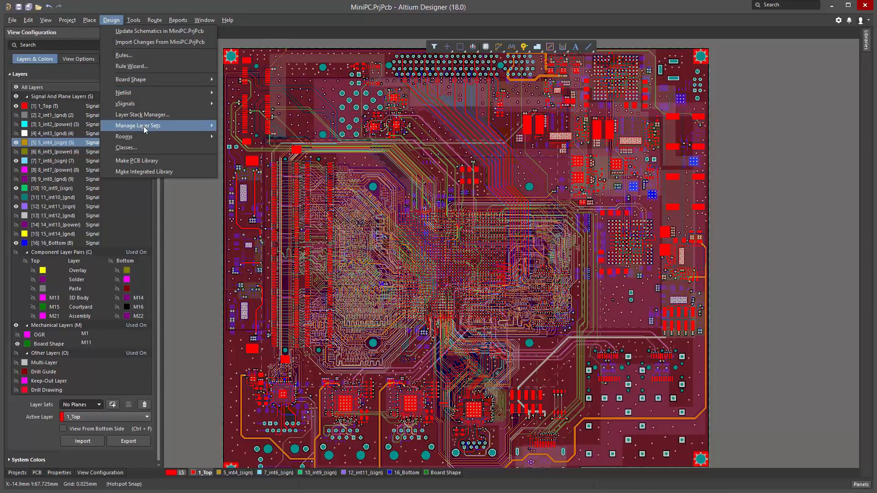
{"action": "mouse_move", "coordinate": [189, 127]}
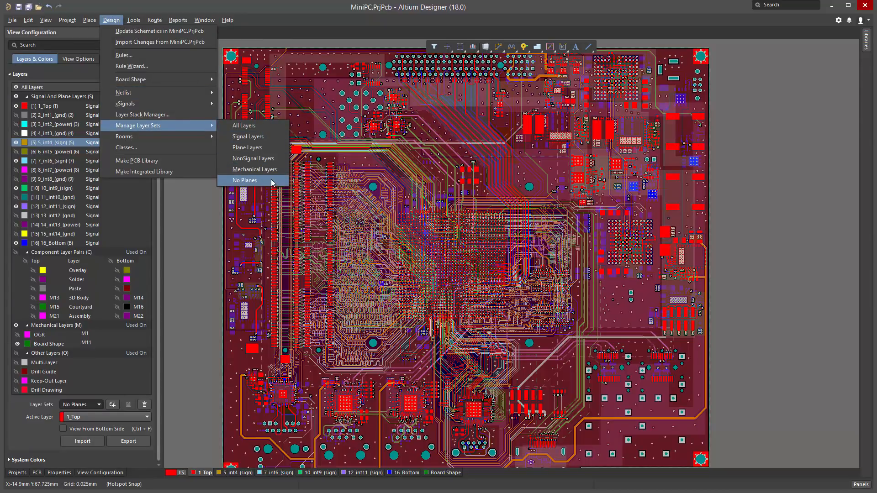
{"action": "left_click", "coordinate": [254, 127]}
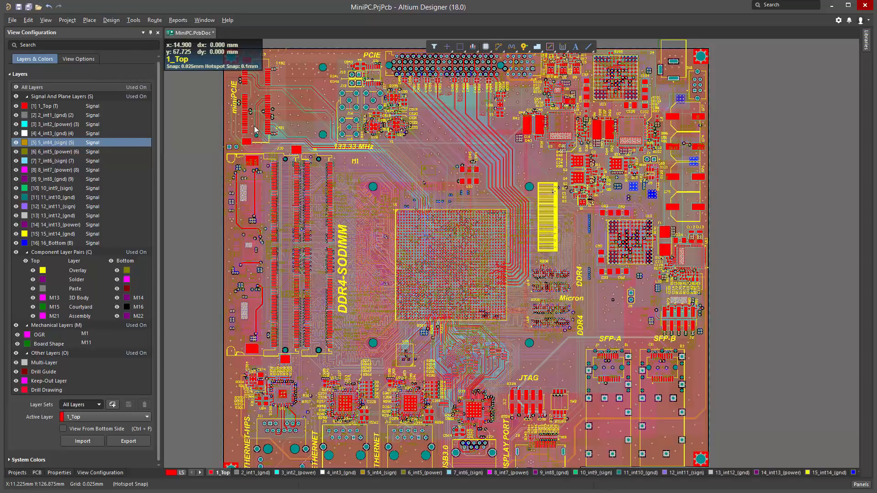
{"action": "left_click", "coordinate": [111, 20]}
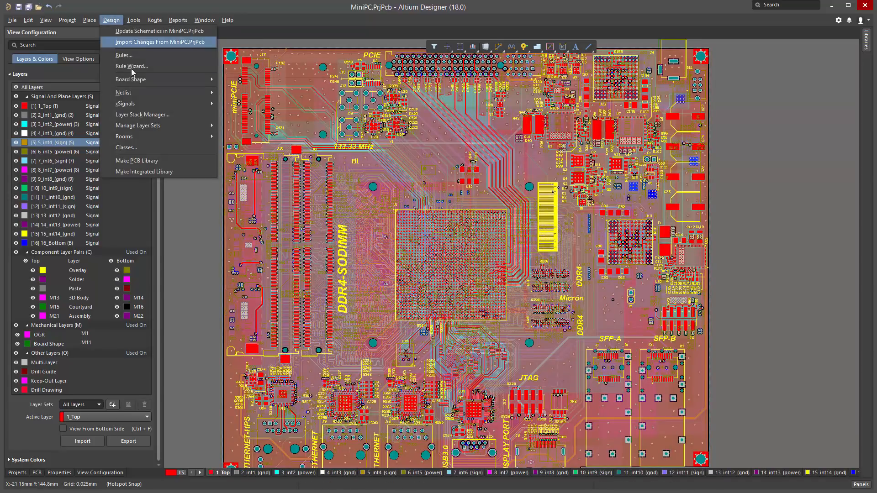
{"action": "mouse_move", "coordinate": [161, 130]}
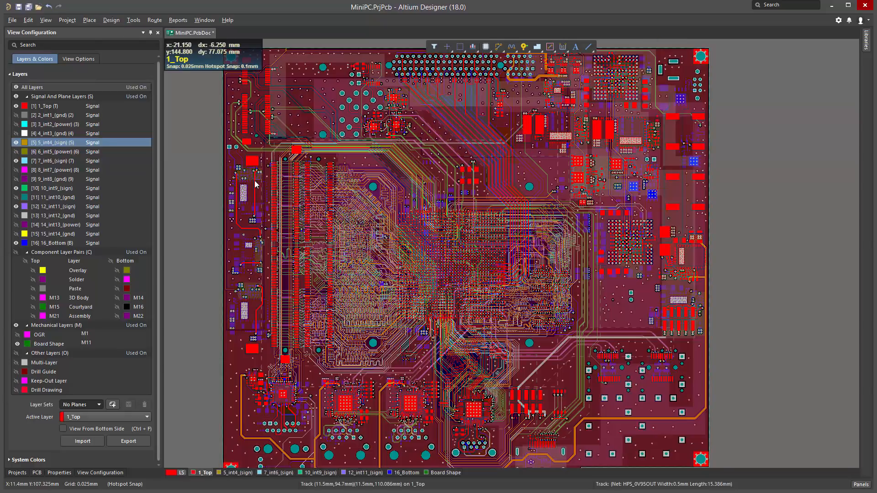
{"action": "left_click", "coordinate": [256, 181]}
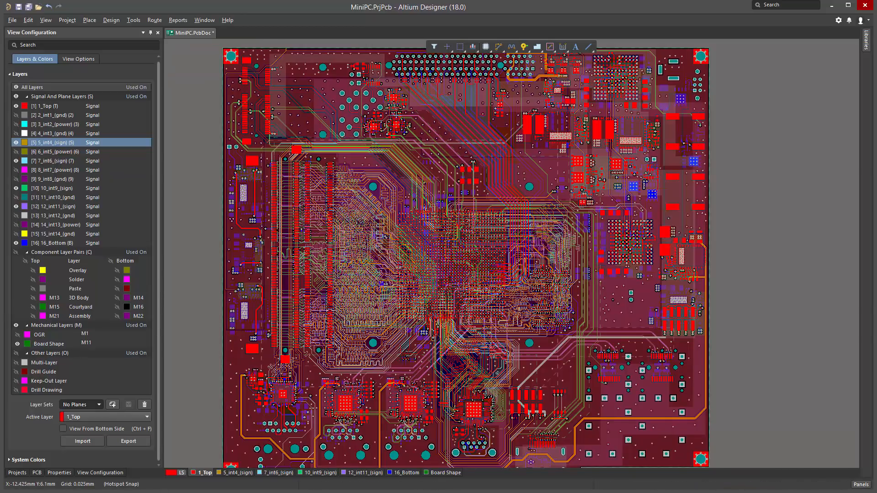
Switch to Altium Designer 17.1, examine the list of PCB view configurations and its actions, and close the dialog without changes.
{"action": "key", "text": "alt+Tab"}
{"action": "right_click_drag", "start_coordinate": [641, 223], "coordinate": [613, 226]}
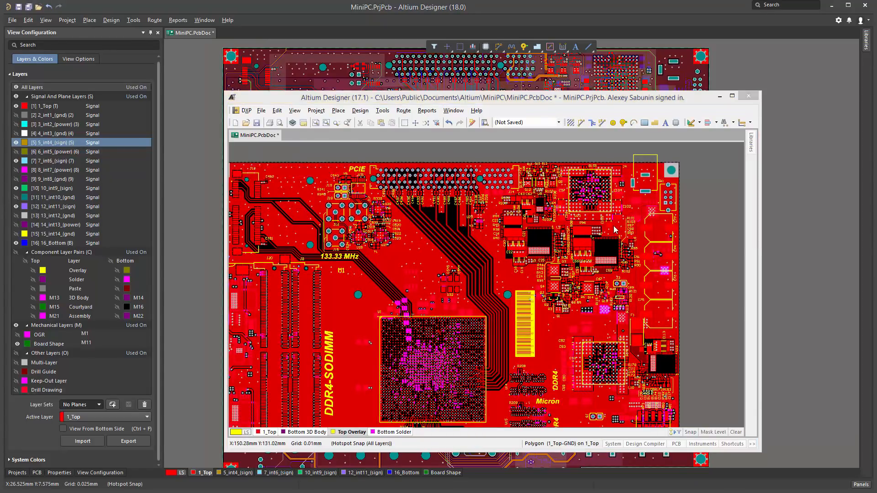
{"action": "key", "text": "l"}
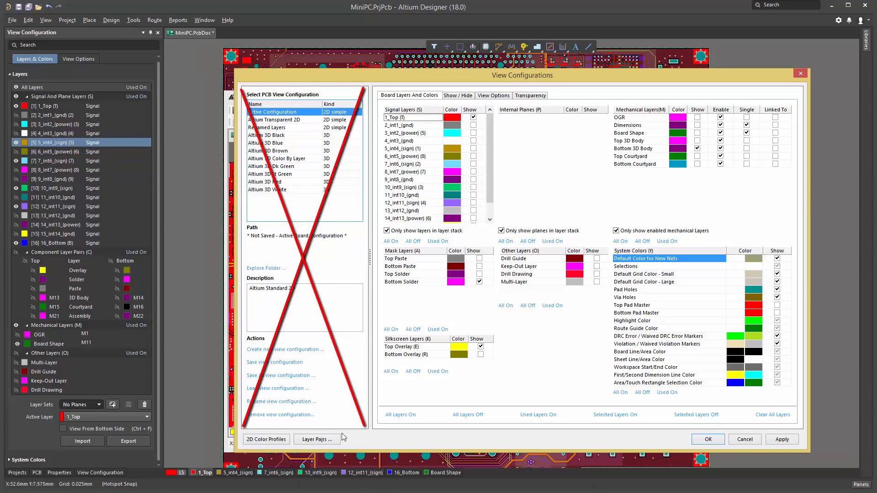
{"action": "left_click", "coordinate": [800, 73]}
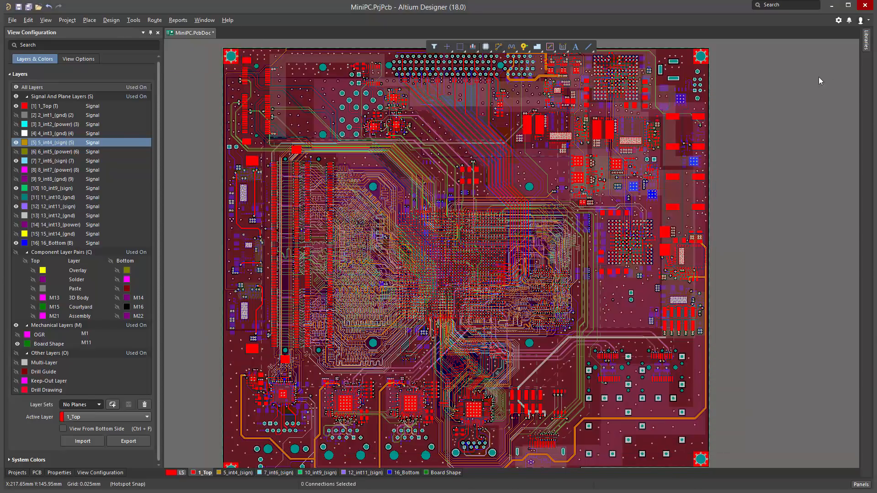
In Altium Designer 18.0, show the view options and examine the available configurations without choosing another one.
{"action": "left_click", "coordinate": [78, 61]}
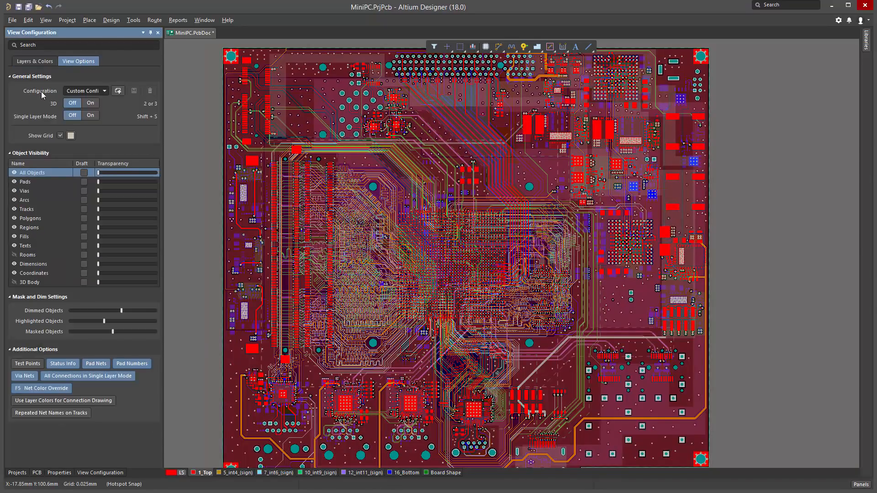
{"action": "left_click", "coordinate": [104, 92]}
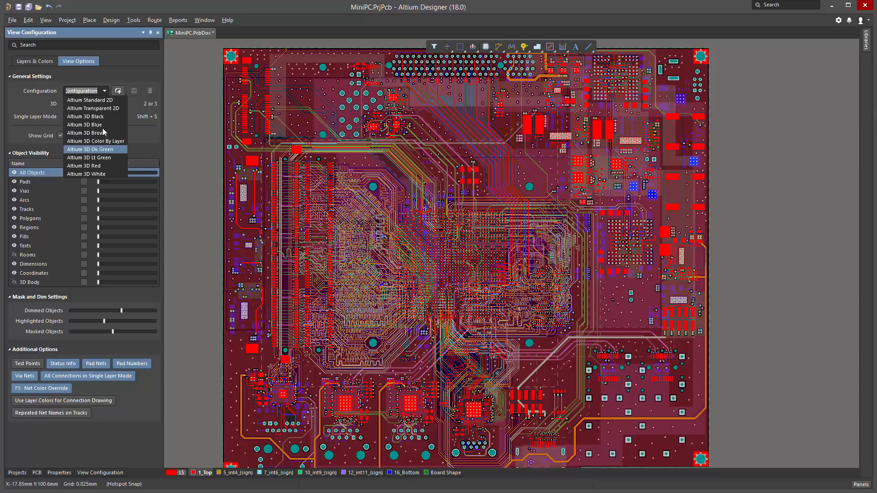
{"action": "left_click", "coordinate": [114, 71]}
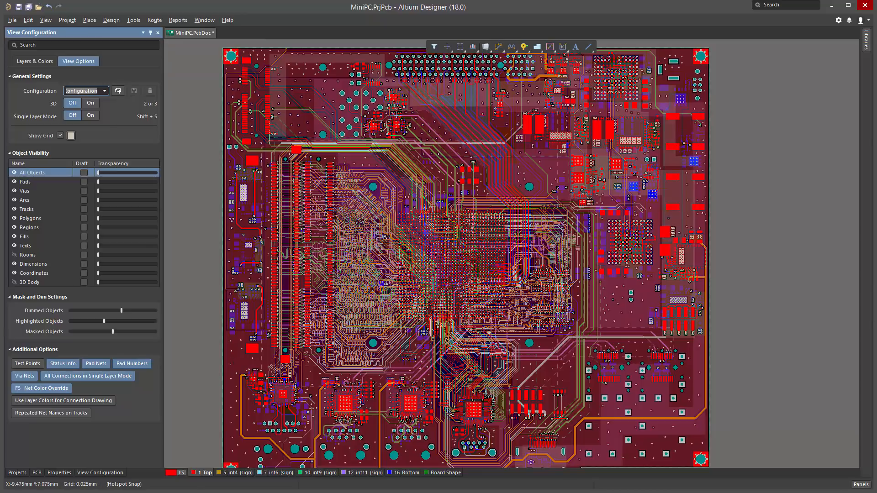
In Altium Designer 17.1's view configurations, examine the object show/hide settings and the transparency settings with all layer groups expanded.
{"action": "key", "text": "l"}
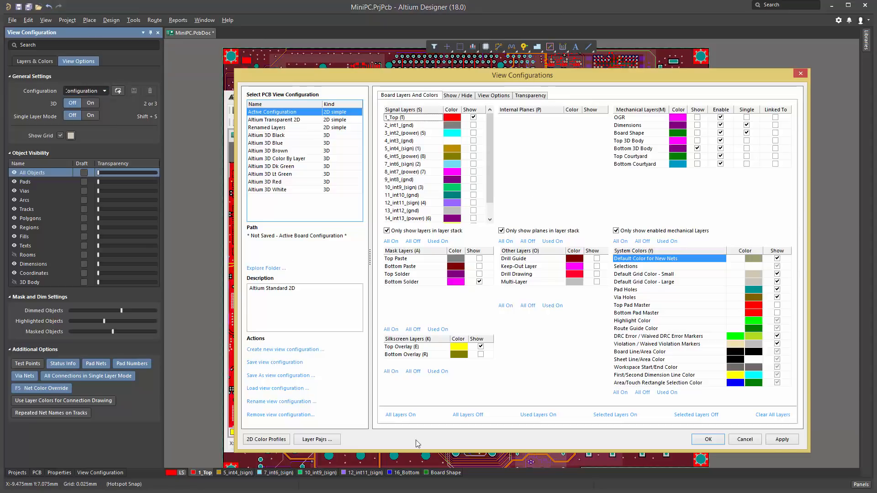
{"action": "left_click", "coordinate": [458, 96]}
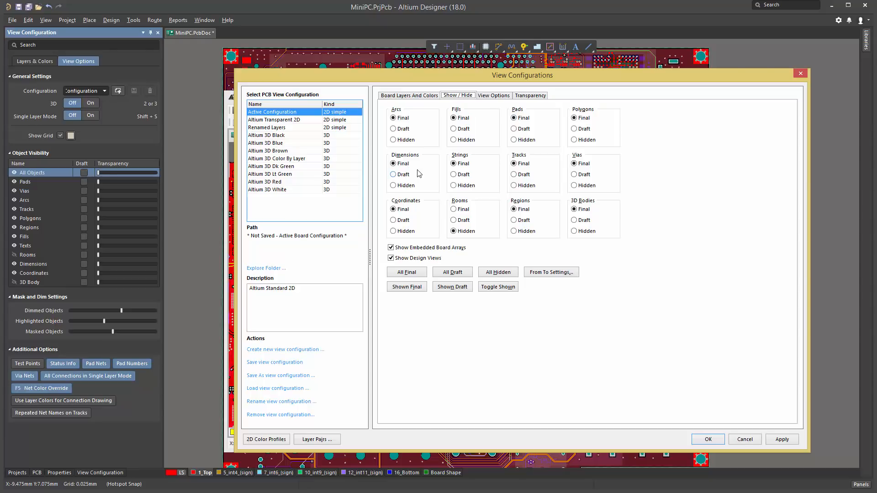
{"action": "left_click", "coordinate": [531, 95]}
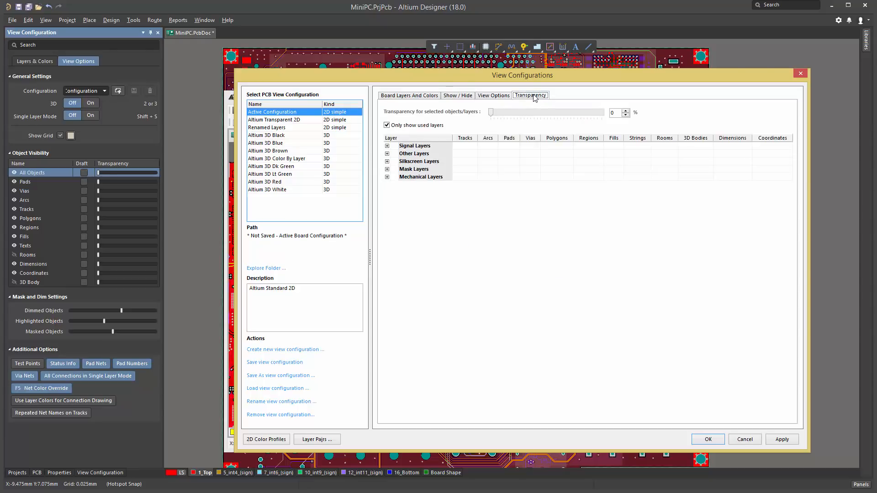
{"action": "left_click", "coordinate": [414, 145]}
{"action": "left_click", "coordinate": [414, 139]}
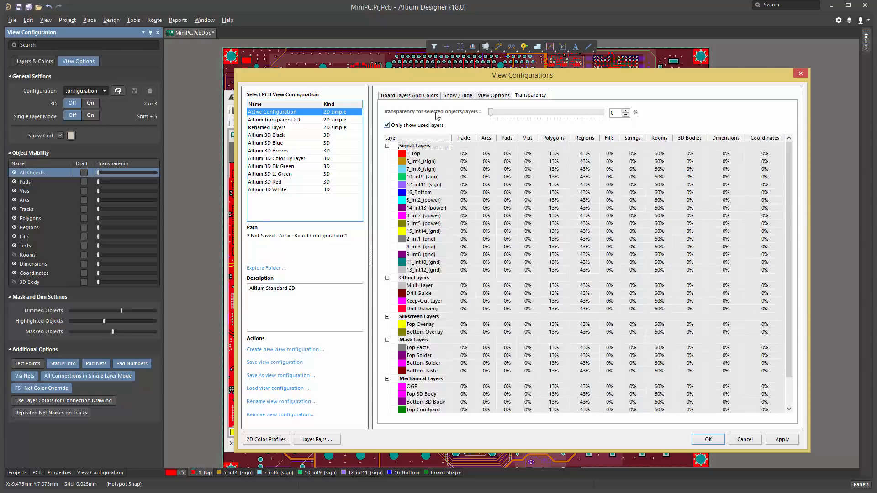
Examine the display, single layer mode and solder mask options in 17.1's view configurations, and return to Altium Designer 18.0.
{"action": "left_click", "coordinate": [498, 96]}
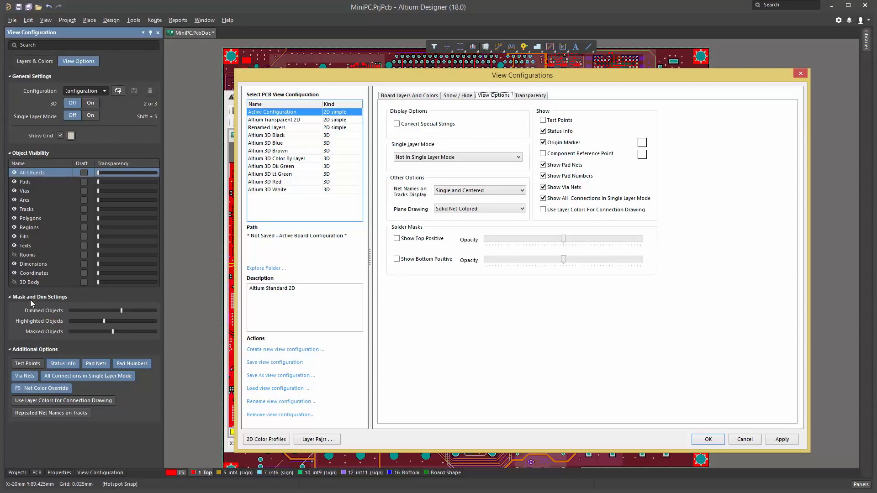
{"action": "left_click", "coordinate": [91, 451]}
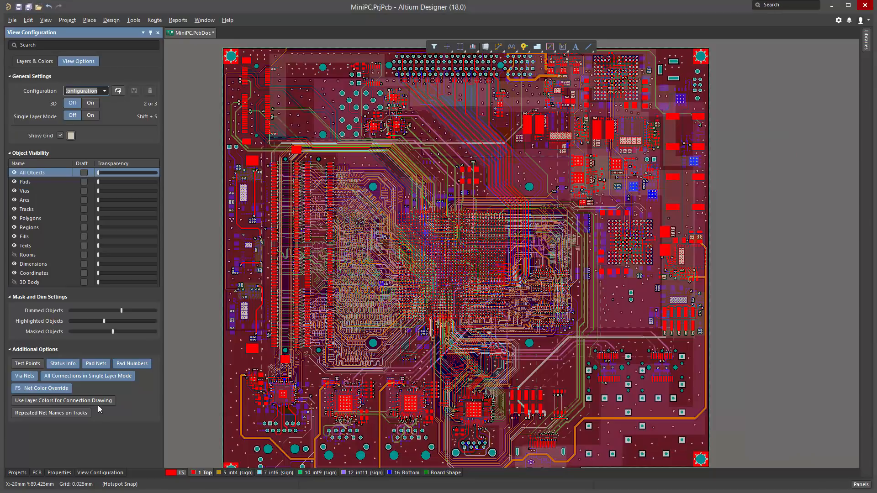
Hide all objects and show them again, and hide the regions, rooms, coordinates and 3D bodies individually.
{"action": "left_click", "coordinate": [15, 174]}
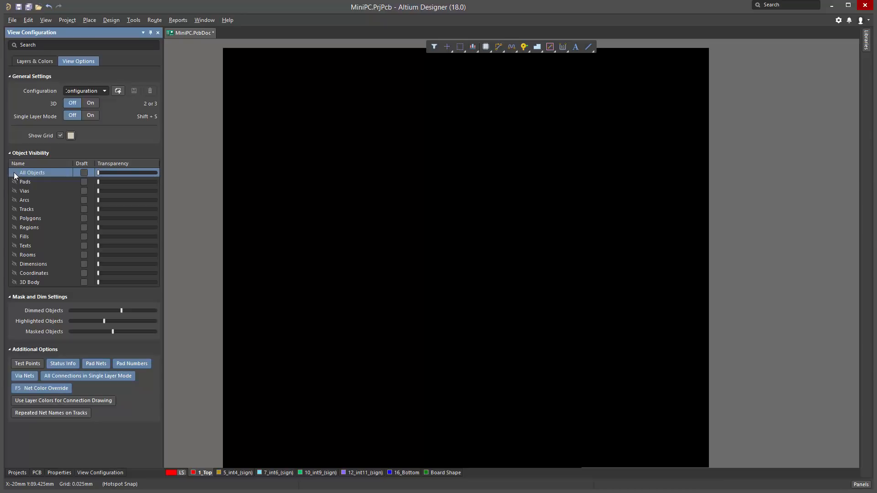
{"action": "left_click", "coordinate": [14, 172]}
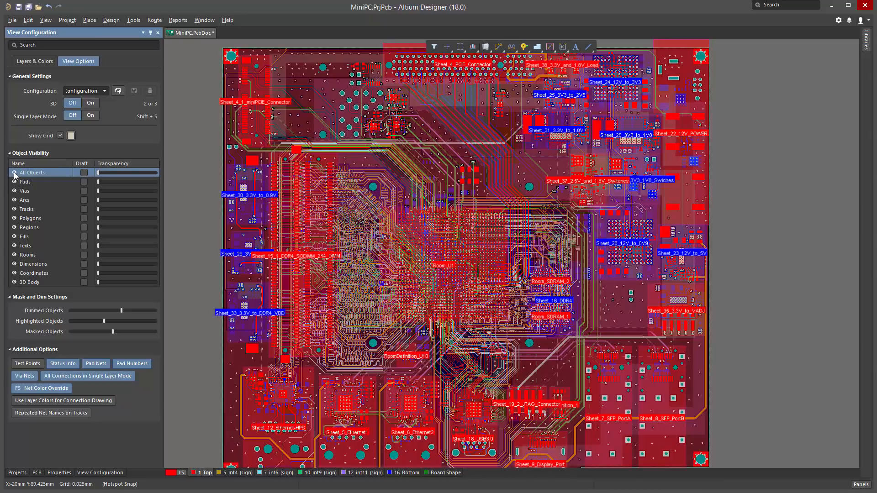
{"action": "left_click", "coordinate": [14, 255]}
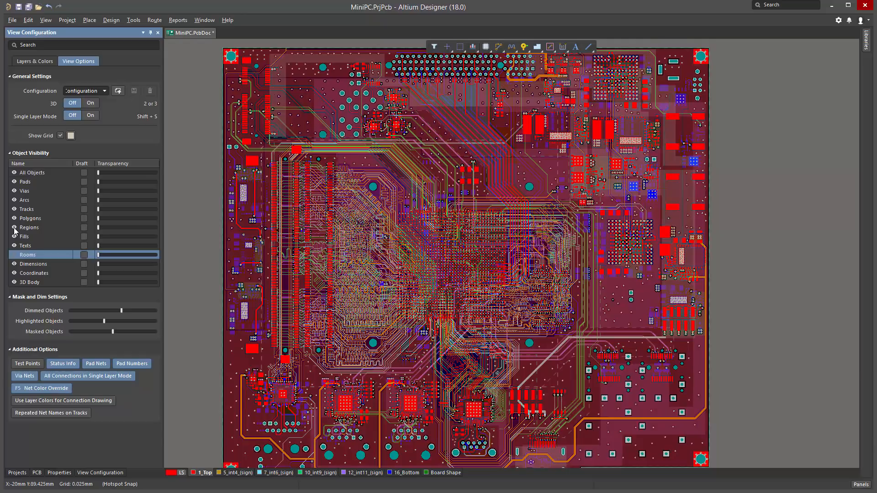
{"action": "left_click", "coordinate": [14, 228]}
{"action": "left_click", "coordinate": [15, 273]}
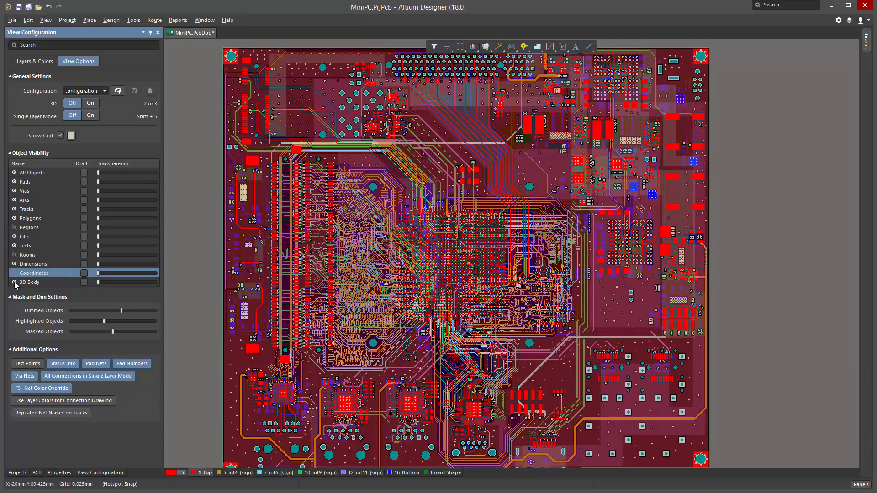
{"action": "left_click", "coordinate": [14, 282]}
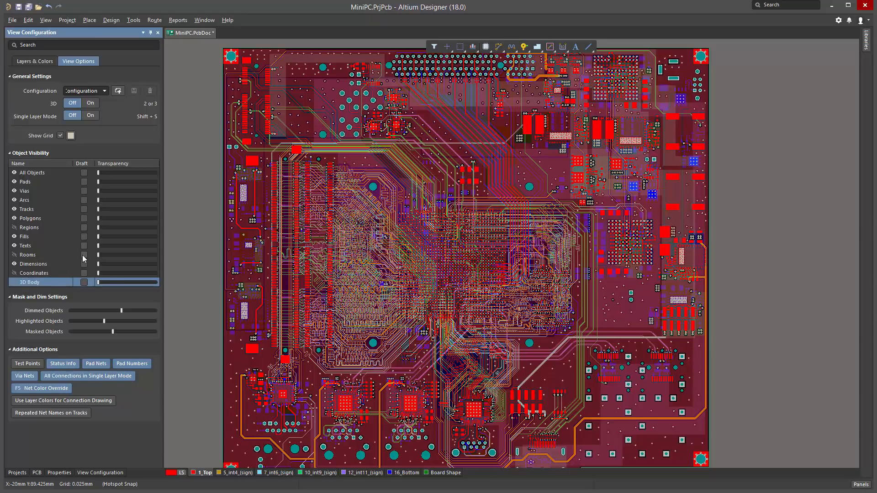
Display all objects in draft mode and return them to final, and raise the transparency of all objects to a little under half.
{"action": "left_click", "coordinate": [84, 174]}
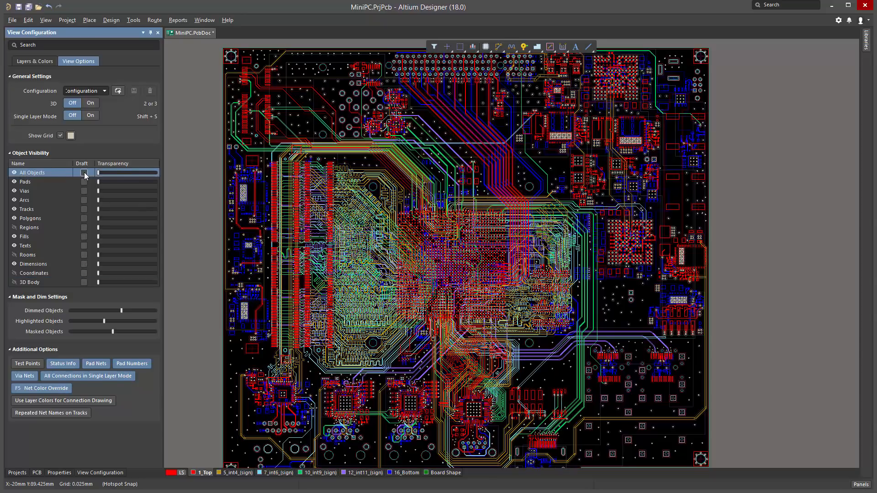
{"action": "scroll", "coordinate": [275, 140], "scroll_direction": "up", "scroll_amount": 3, "text": "ctrl"}
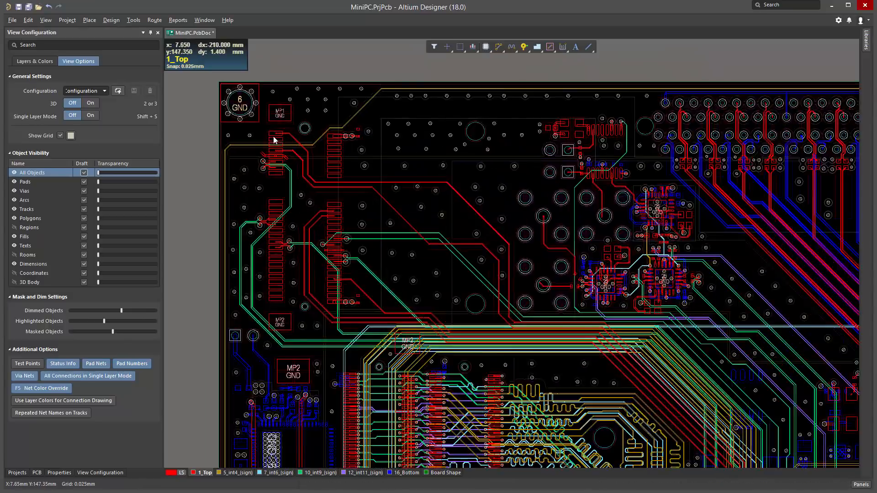
{"action": "scroll", "coordinate": [274, 140], "scroll_direction": "up", "scroll_amount": 1, "text": "ctrl"}
{"action": "left_click", "coordinate": [84, 173]}
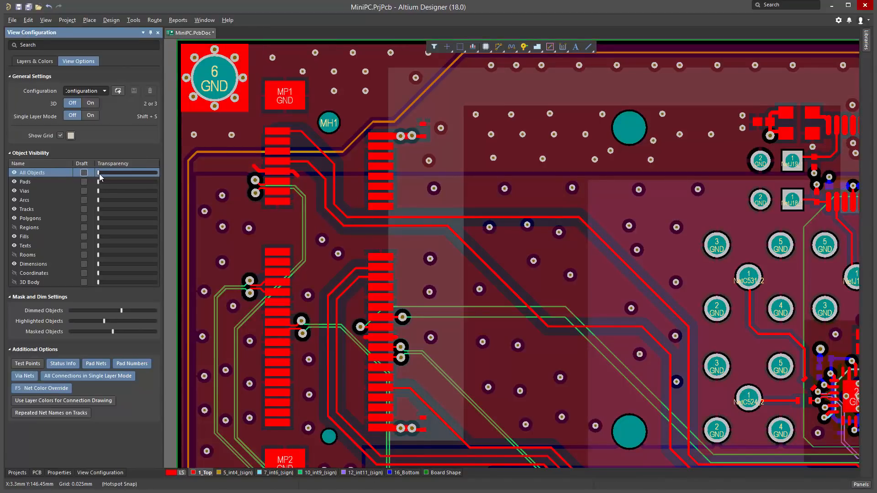
{"action": "left_click_drag", "start_coordinate": [99, 173], "coordinate": [123, 173]}
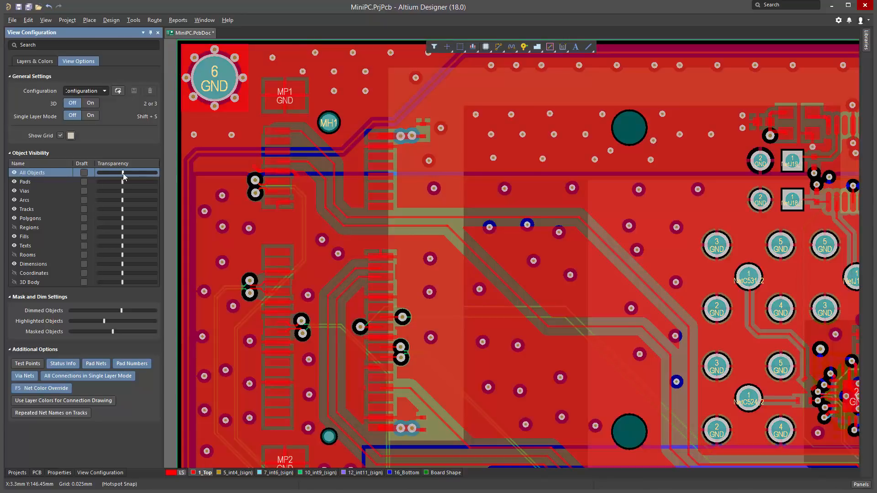
Switch to Altium Designer 17.1 and examine the transparency settings per layer and object type.
{"action": "key", "text": "alt+Tab"}
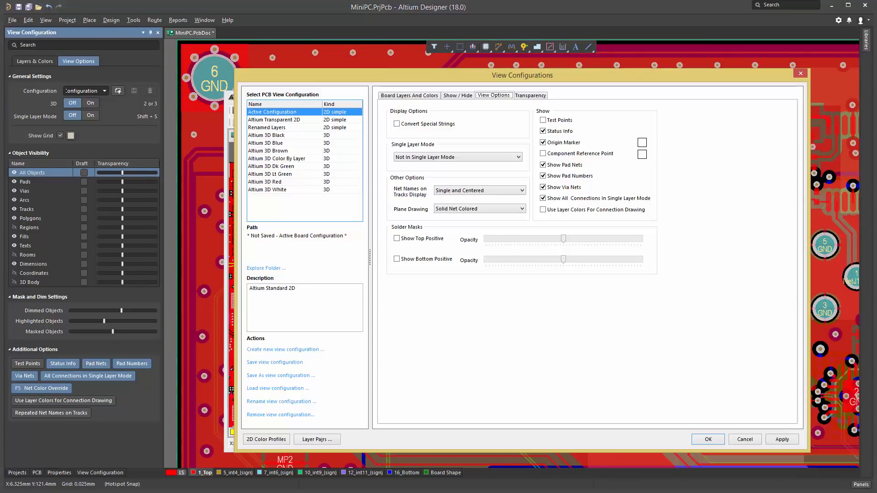
{"action": "left_click", "coordinate": [530, 95]}
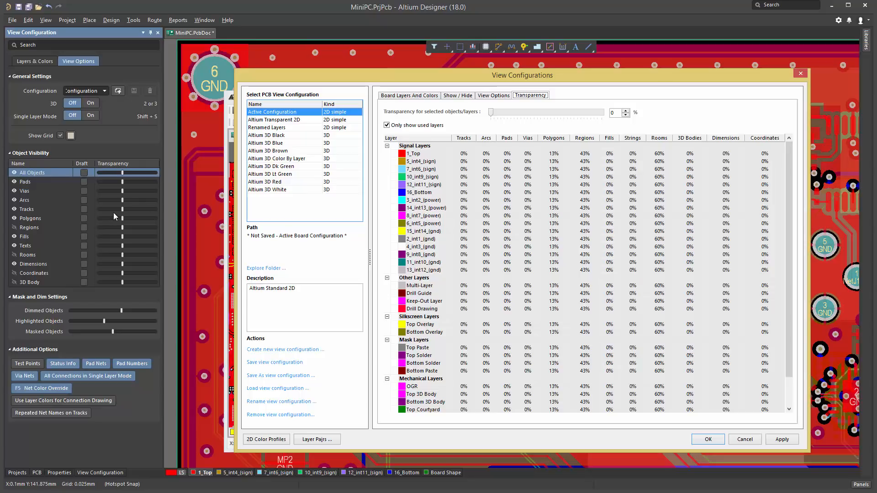
{"action": "left_click", "coordinate": [805, 74]}
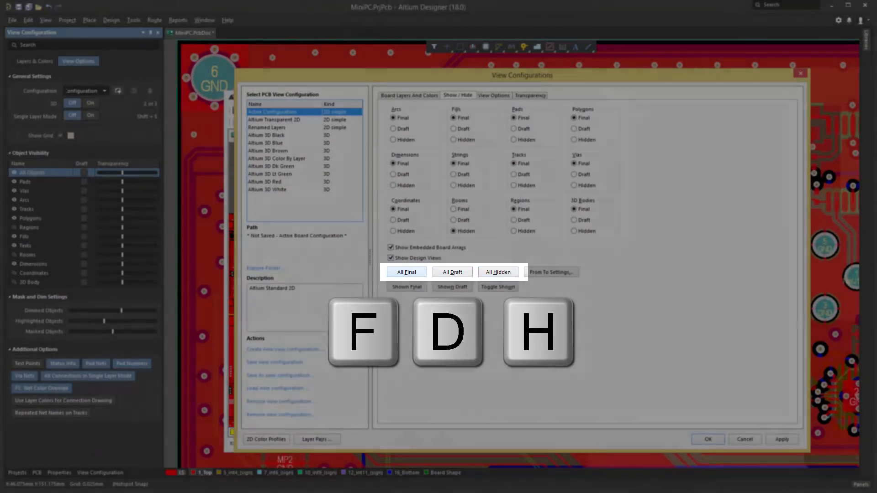
Set all objects to draft, hidden and final in turn in 17.1's show/hide settings, and close the dialog without applying.
{"action": "key", "text": "d"}
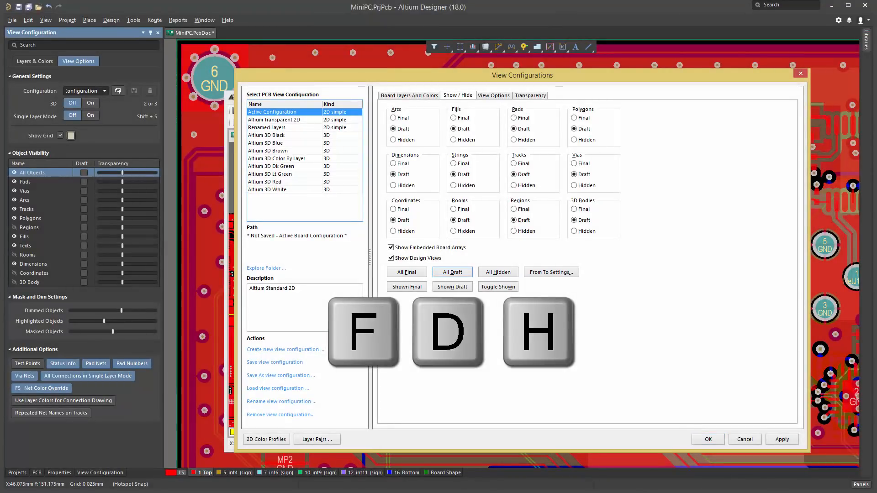
{"action": "key", "text": "h"}
{"action": "key", "text": "f"}
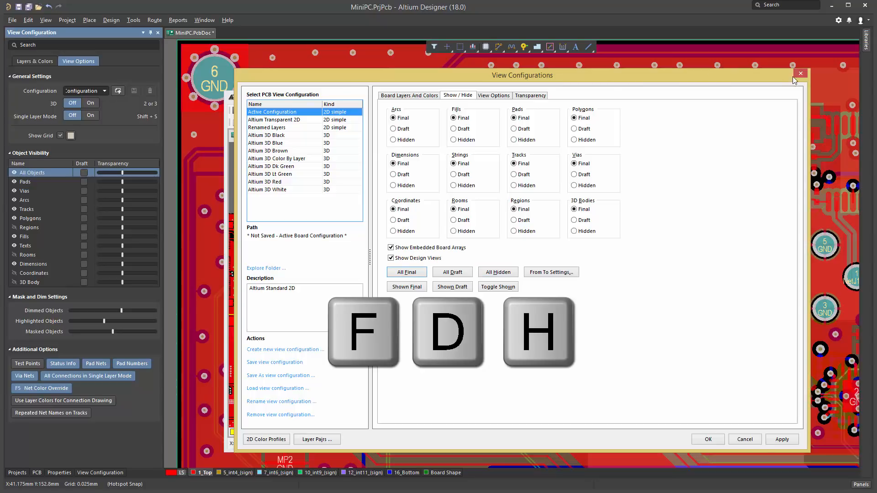
{"action": "left_click", "coordinate": [798, 74]}
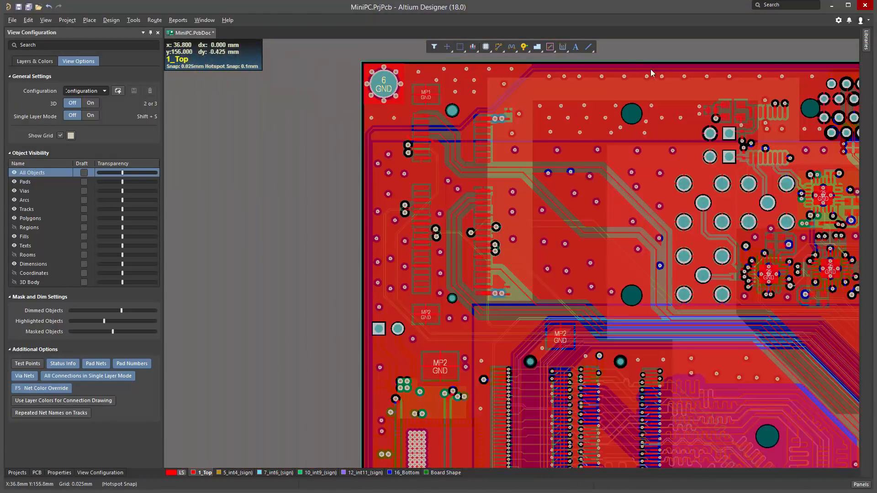
Show the layers and colors in Altium Designer 18.0, close the view configuration, and reopen it with the view options.
{"action": "right_click_drag", "start_coordinate": [651, 70], "coordinate": [479, 103]}
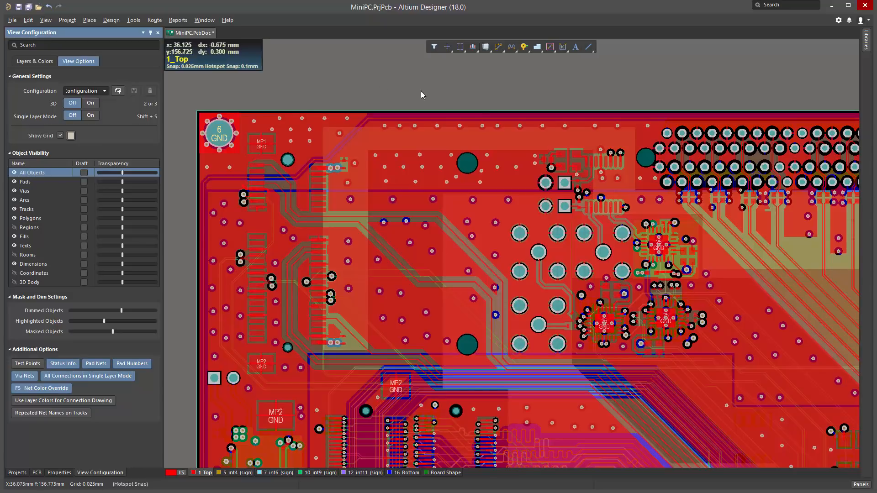
{"action": "left_click", "coordinate": [28, 60]}
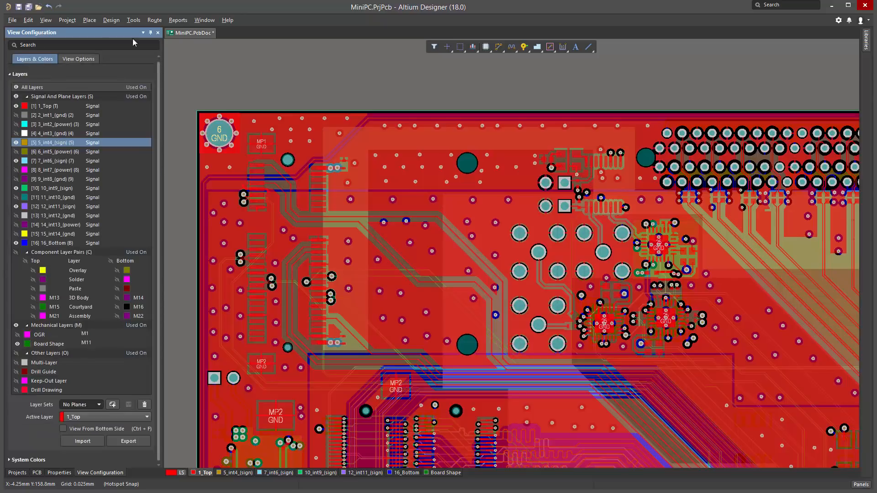
{"action": "right_click", "coordinate": [109, 477]}
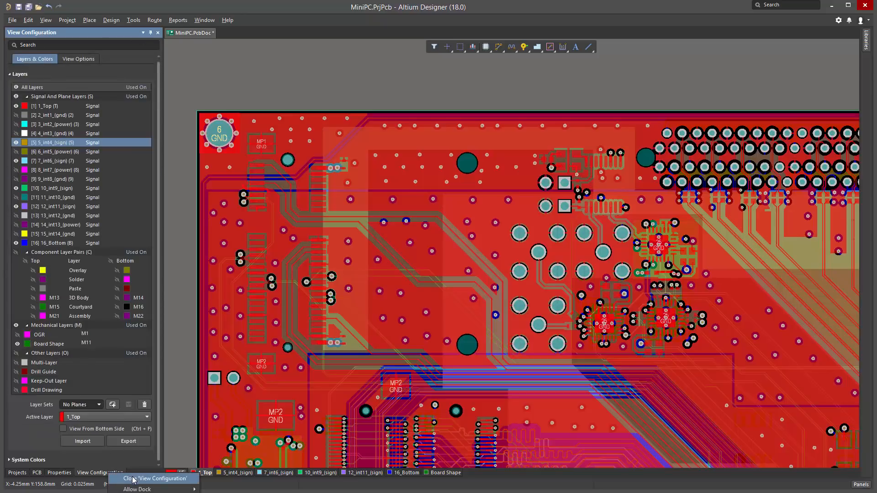
{"action": "left_click", "coordinate": [132, 476]}
{"action": "right_click_drag", "start_coordinate": [382, 94], "coordinate": [386, 92]}
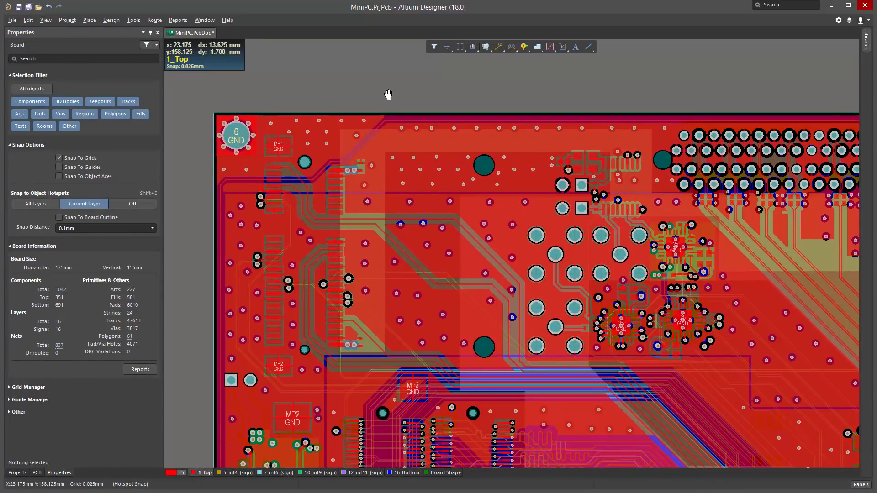
{"action": "key", "text": "l"}
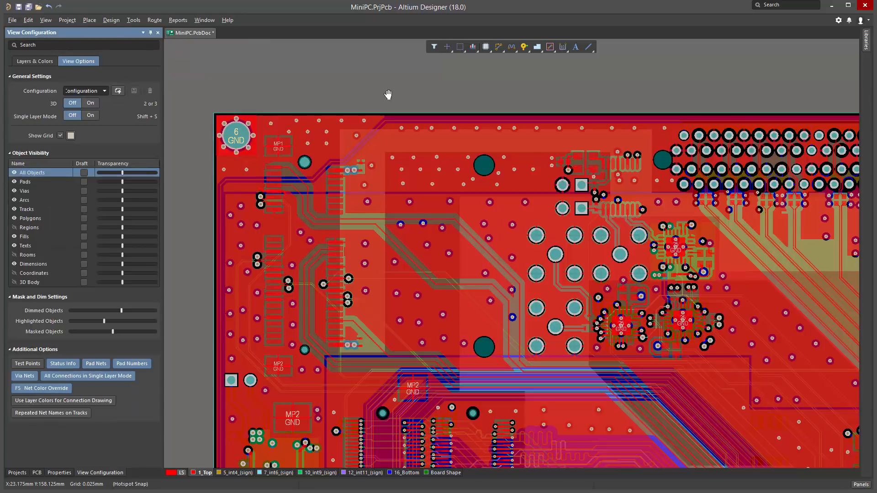
Set all board objects to draft, back to final, and hide them all, and show every object type again.
{"action": "key", "text": "ctrl+d"}
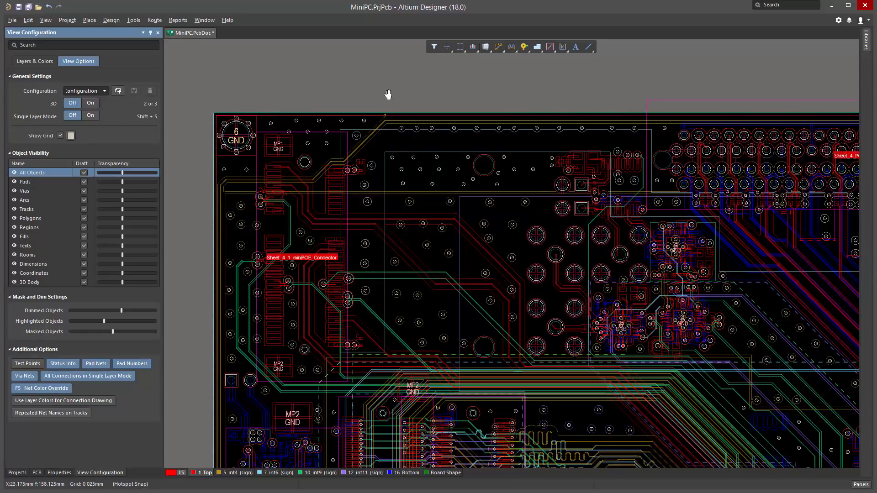
{"action": "key", "text": "ctrl+d"}
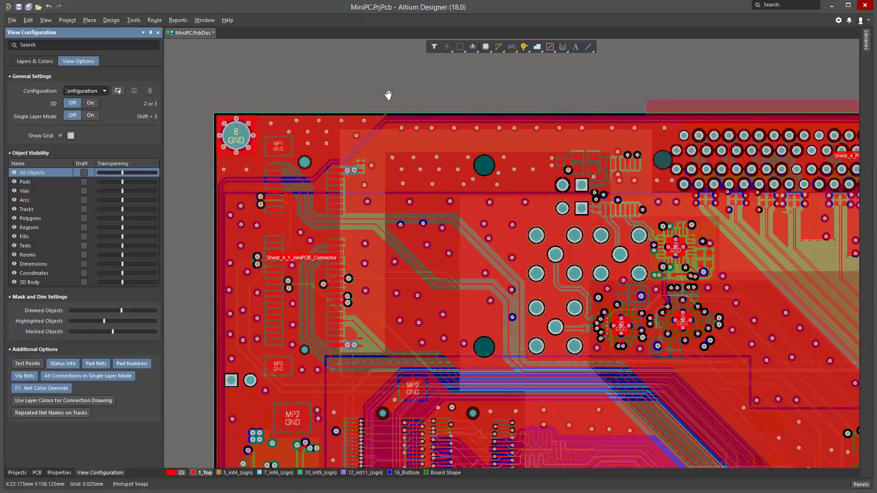
{"action": "key", "text": "ctrl+d"}
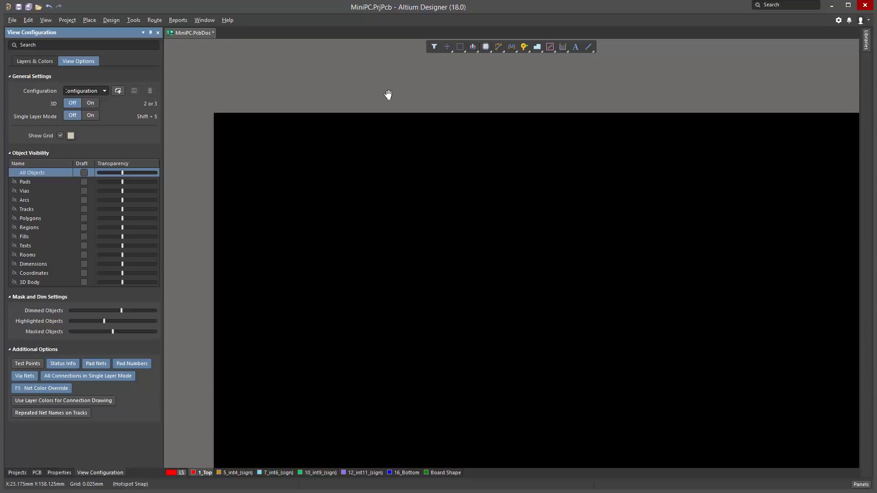
{"action": "left_click", "coordinate": [14, 173]}
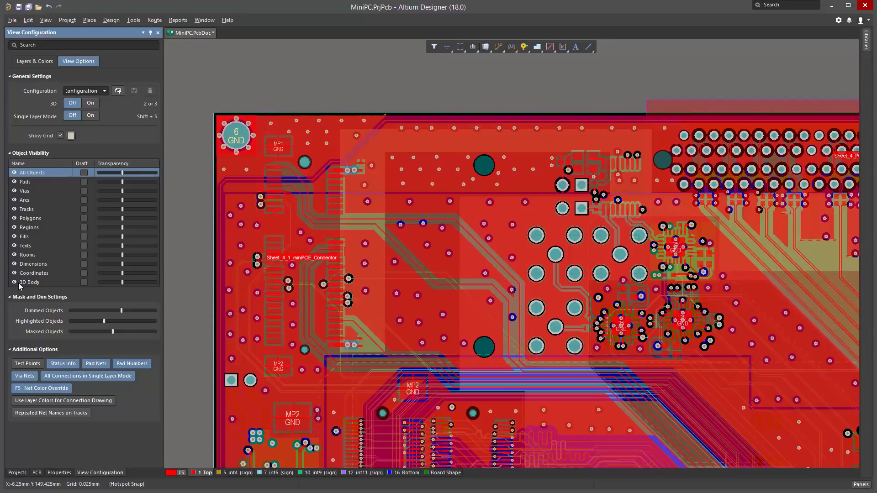
Display the board in 3D and return to the 2D view.
{"action": "scroll", "coordinate": [302, 155], "scroll_direction": "down", "scroll_amount": 1, "text": "ctrl"}
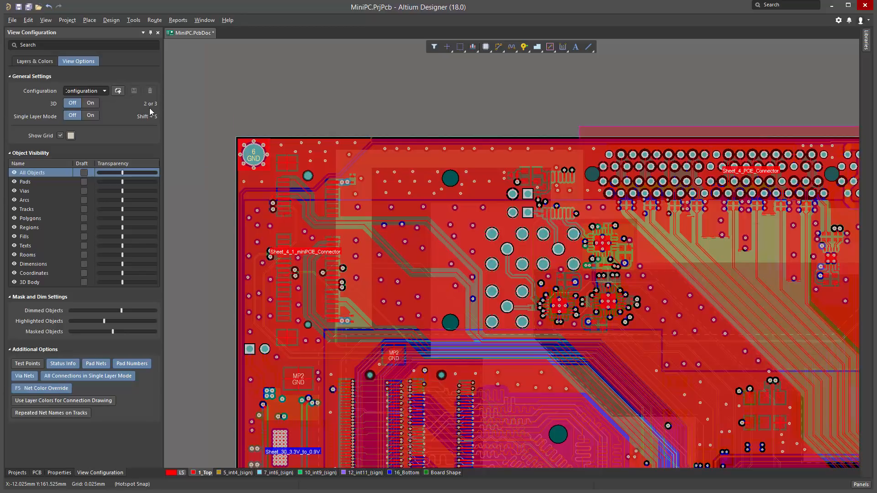
{"action": "right_click_drag", "start_coordinate": [293, 103], "coordinate": [296, 98]}
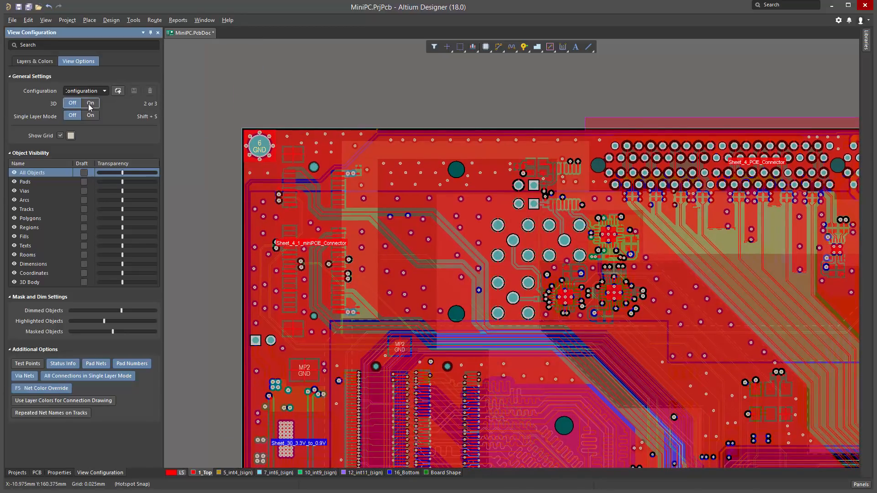
{"action": "left_click", "coordinate": [90, 104]}
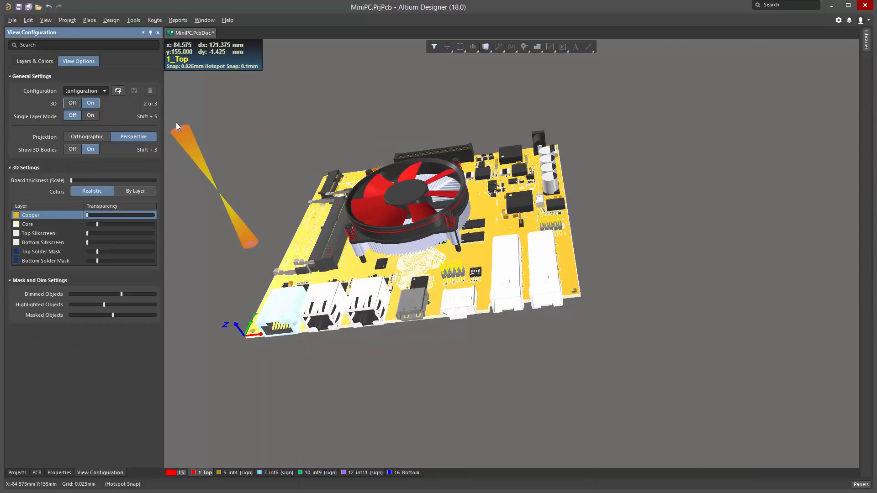
{"action": "key", "text": "2"}
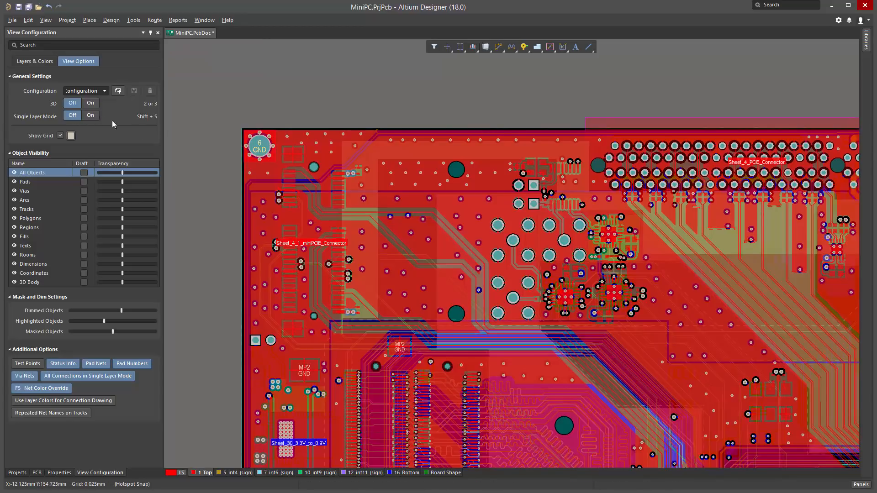
Cycle the board through the single layer modes for 1_Top, including hiding and monochrome display of the other layers, and turn the mode off.
{"action": "right_click_drag", "start_coordinate": [233, 133], "coordinate": [250, 125]}
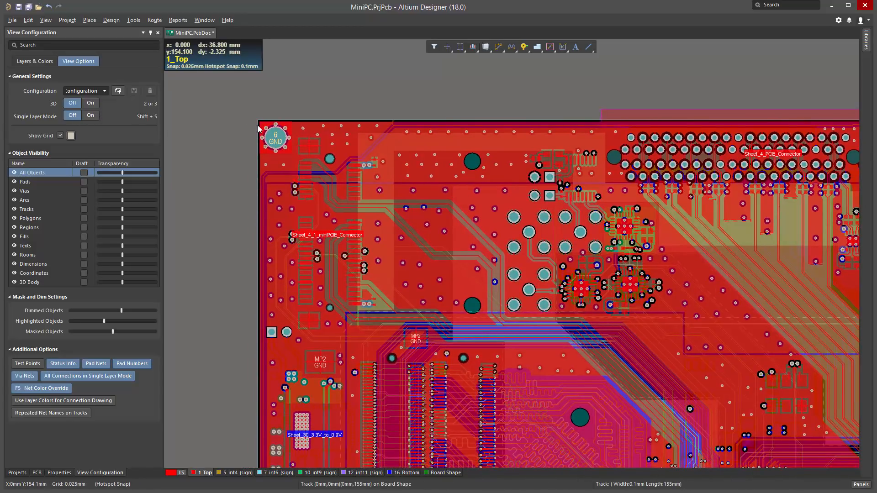
{"action": "key", "text": "shift+s"}
{"action": "key", "text": "shift+s"}
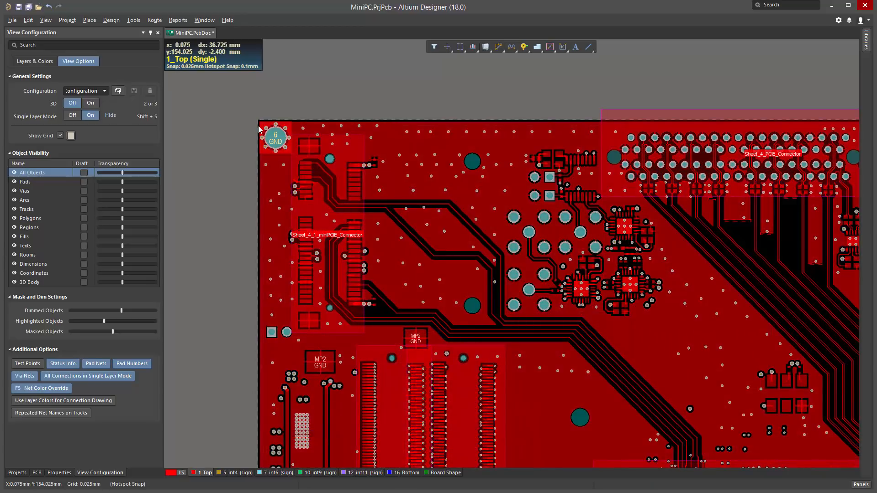
{"action": "key", "text": "shift+s"}
{"action": "left_click", "coordinate": [90, 116]}
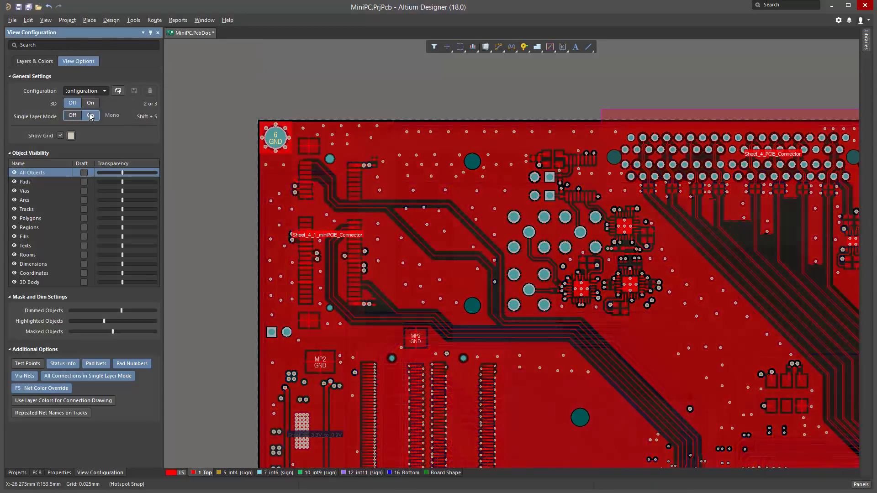
{"action": "left_click", "coordinate": [75, 116]}
{"action": "left_click", "coordinate": [90, 116]}
Turn on 3D display for the board to show its 3D view options.
{"action": "left_click", "coordinate": [92, 103]}
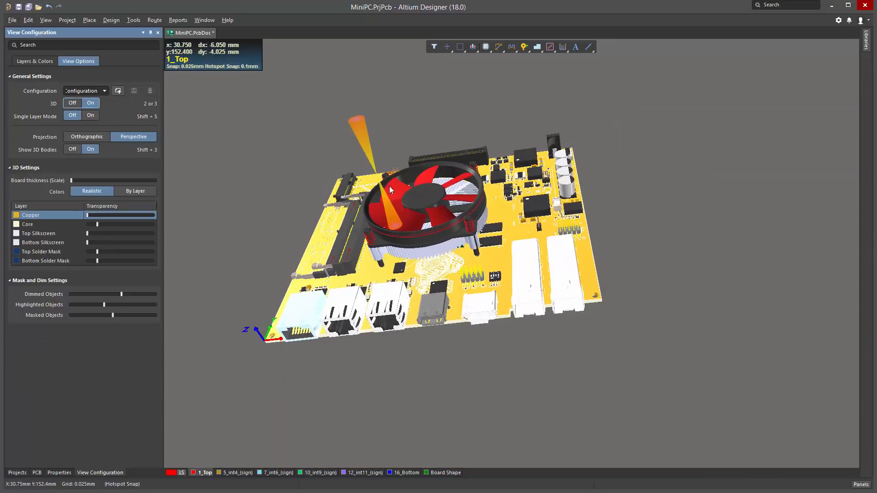
{"action": "right_click_drag", "start_coordinate": [409, 204], "coordinate": [144, 155]}
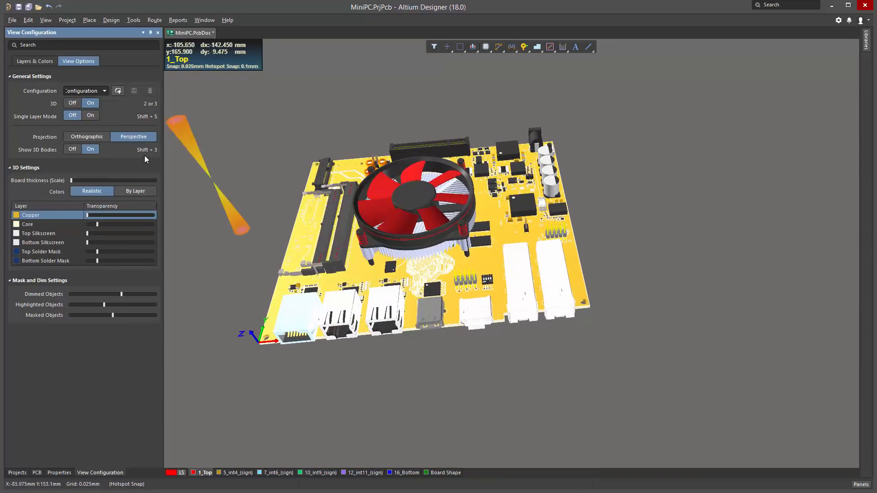
Hide the board's 3D bodies and show them again.
{"action": "left_click", "coordinate": [75, 150]}
{"action": "left_click", "coordinate": [90, 149]}
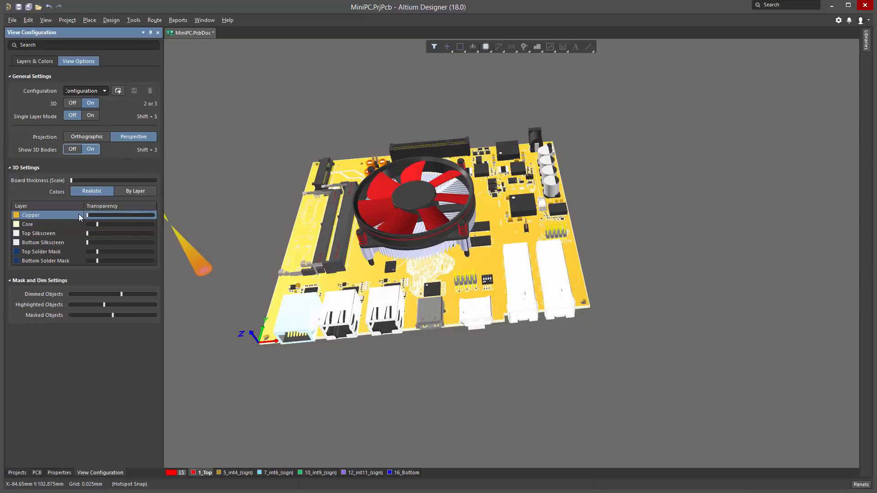
{"action": "mouse_move", "coordinate": [354, 262]}
{"action": "right_mouse_down"}
{"action": "mouse_move", "coordinate": [368, 253]}
{"action": "mouse_move", "coordinate": [350, 253]}
{"action": "right_mouse_up"}
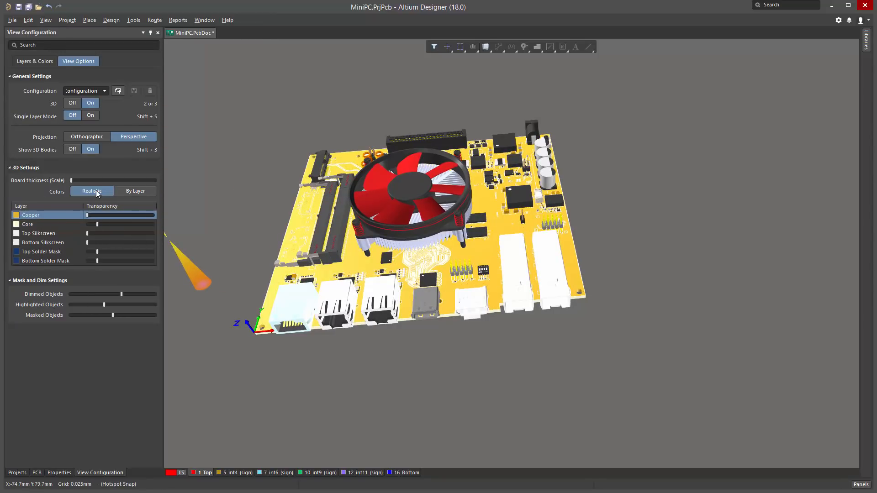
Switch the 3D colors between By Layer and Realistic to compare them, ending on Realistic.
{"action": "left_click", "coordinate": [137, 192]}
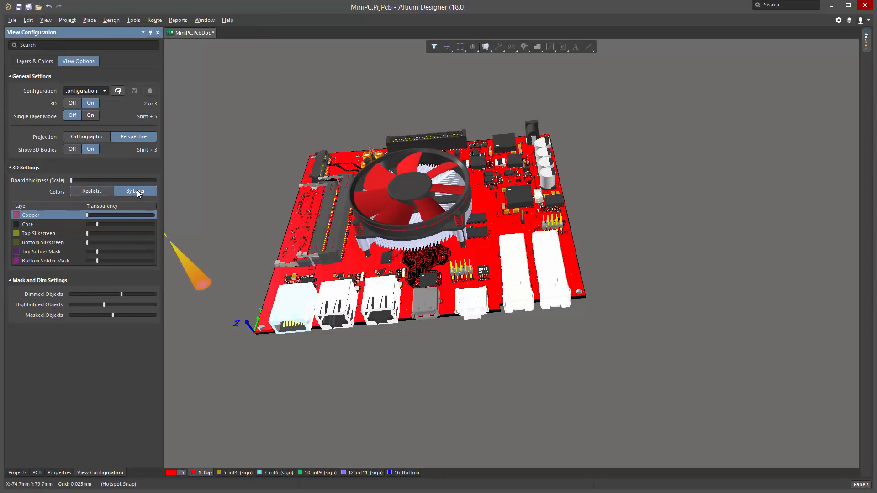
{"action": "left_click", "coordinate": [91, 192]}
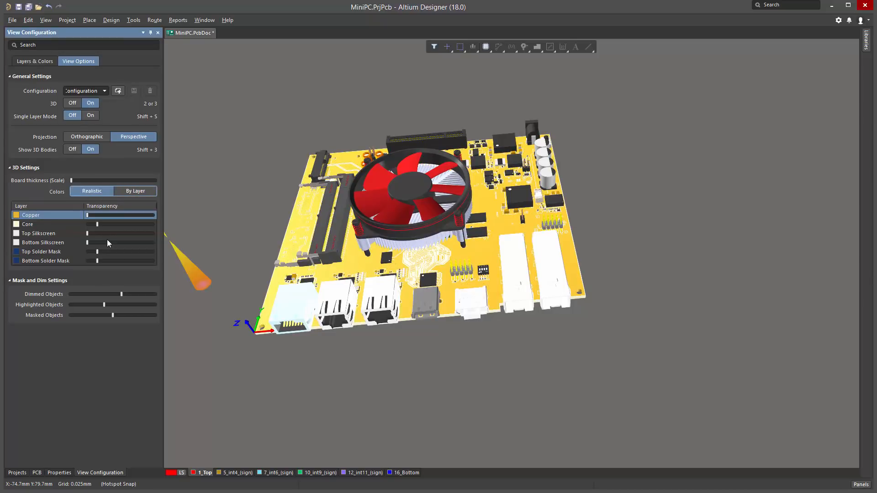
{"action": "left_click", "coordinate": [132, 192]}
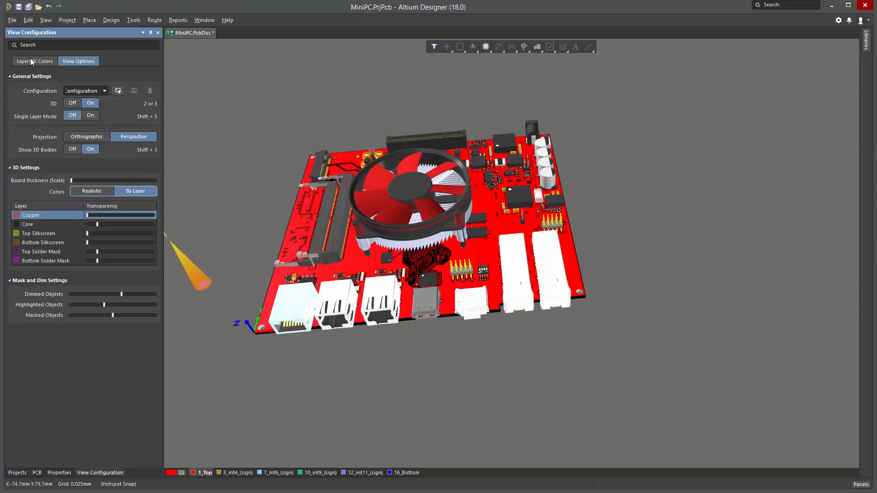
{"action": "left_click", "coordinate": [94, 193]}
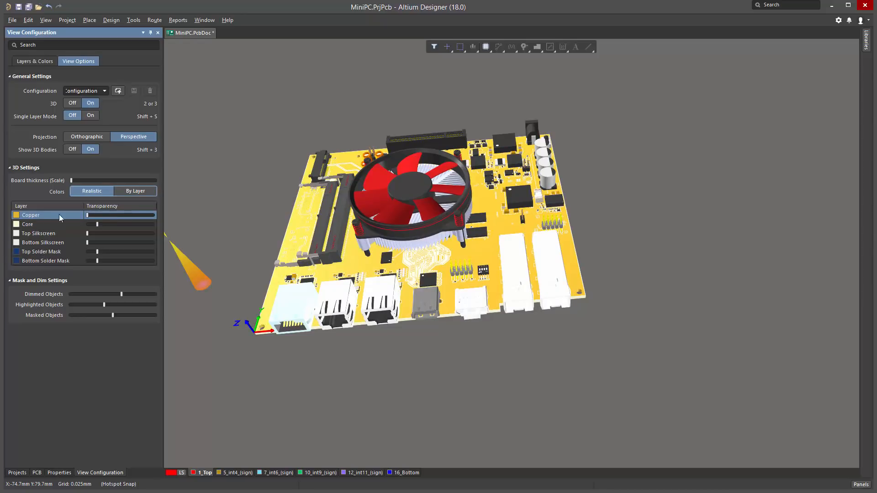
Show the Component Layer Pairs on the 3D board and return to the 3D view options.
{"action": "right_click_drag", "start_coordinate": [371, 223], "coordinate": [438, 256]}
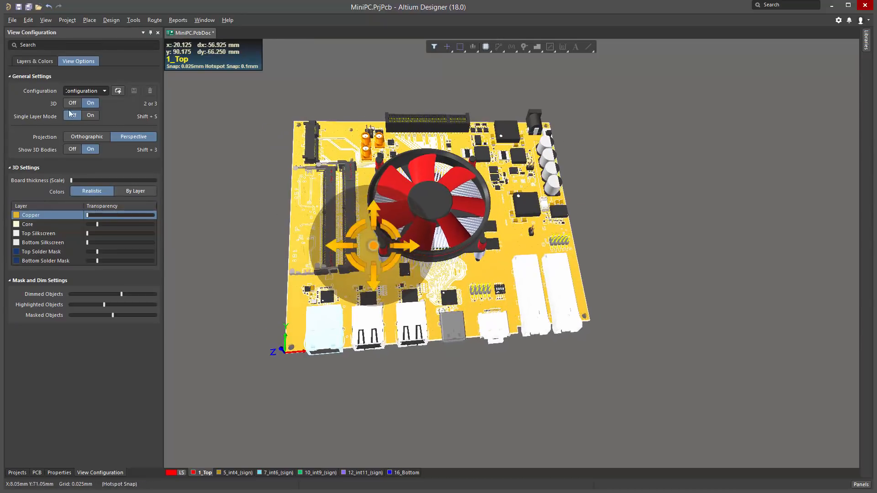
{"action": "left_click", "coordinate": [35, 61]}
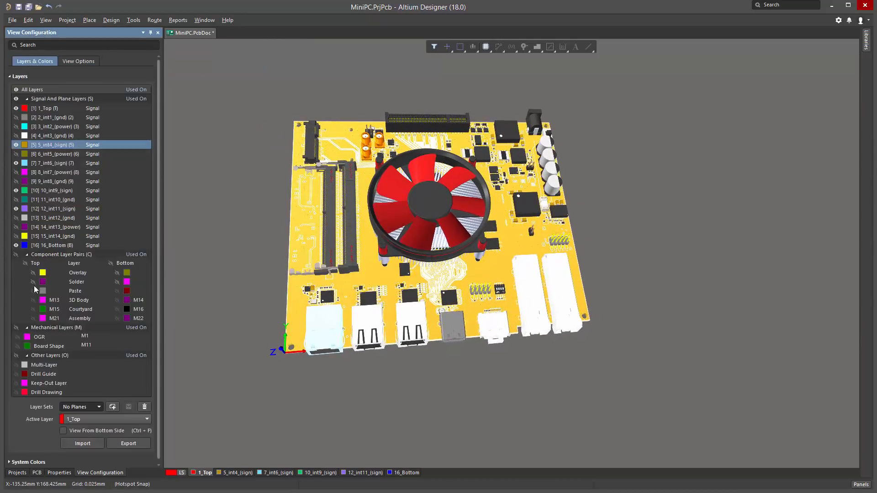
{"action": "left_click", "coordinate": [16, 255]}
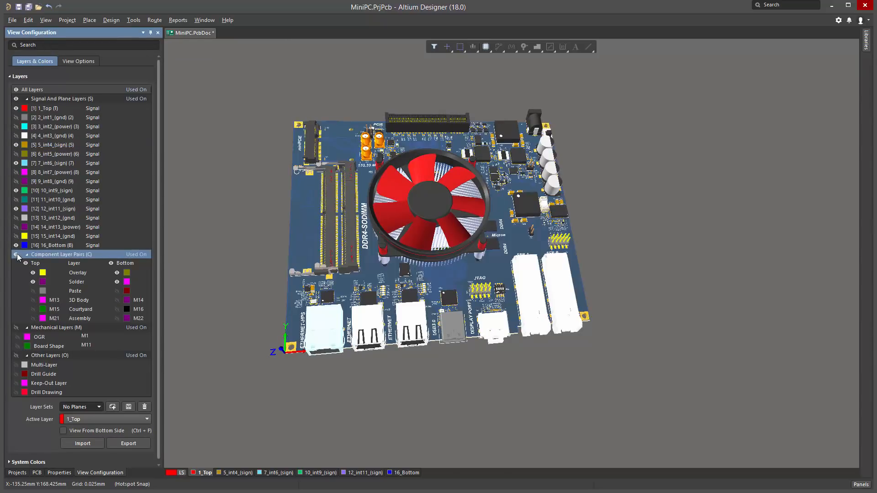
{"action": "right_click_drag", "start_coordinate": [478, 272], "coordinate": [417, 284]}
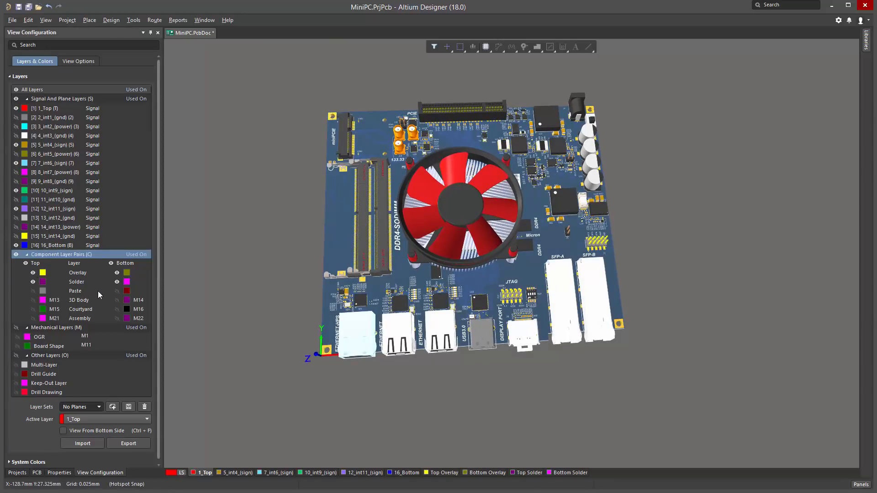
{"action": "left_click", "coordinate": [78, 61]}
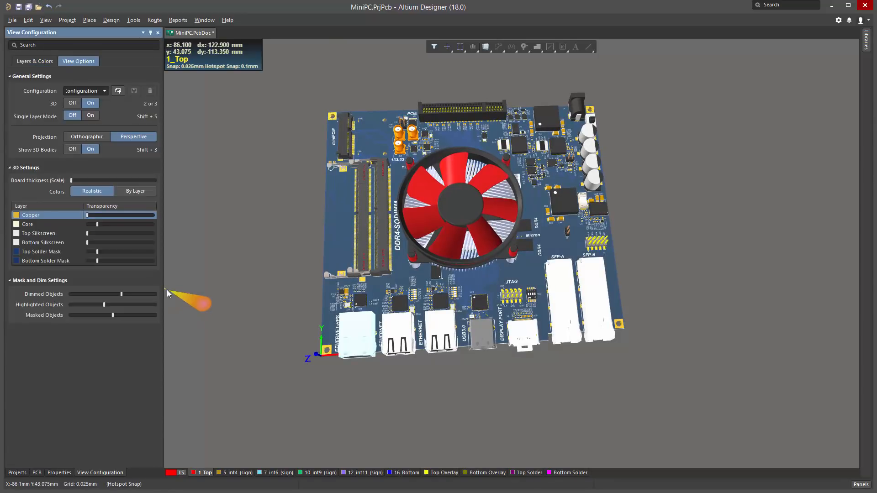
{"action": "right_click_drag", "start_coordinate": [274, 223], "coordinate": [231, 238]}
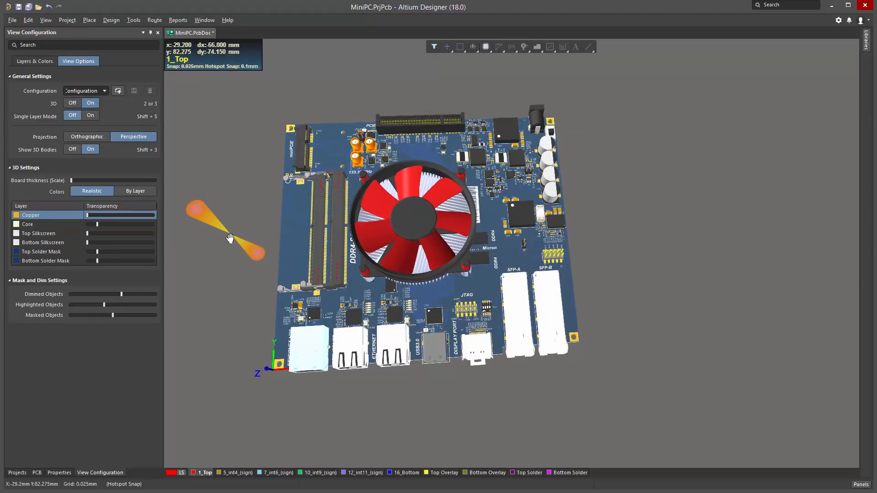
Return the board to the 2D view and show the Board Shape mechanical layer.
{"action": "left_click", "coordinate": [37, 61]}
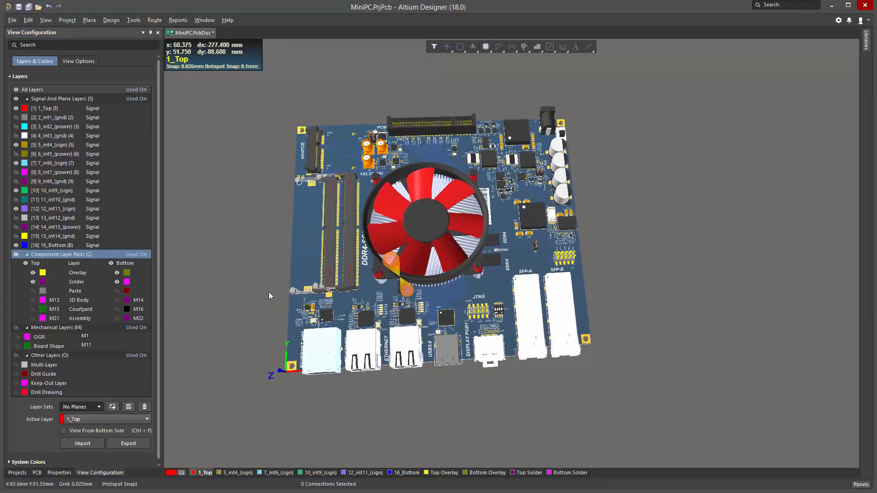
{"action": "left_click", "coordinate": [23, 328]}
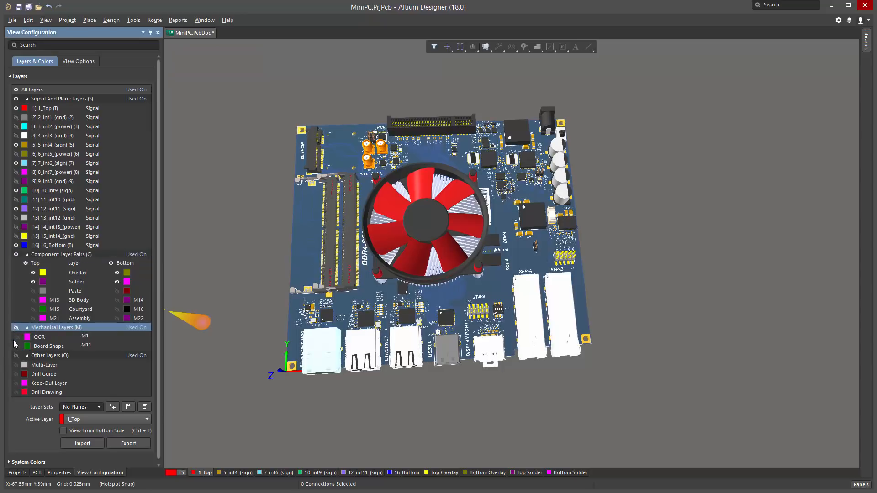
{"action": "right_click_drag", "start_coordinate": [261, 302], "coordinate": [263, 302]}
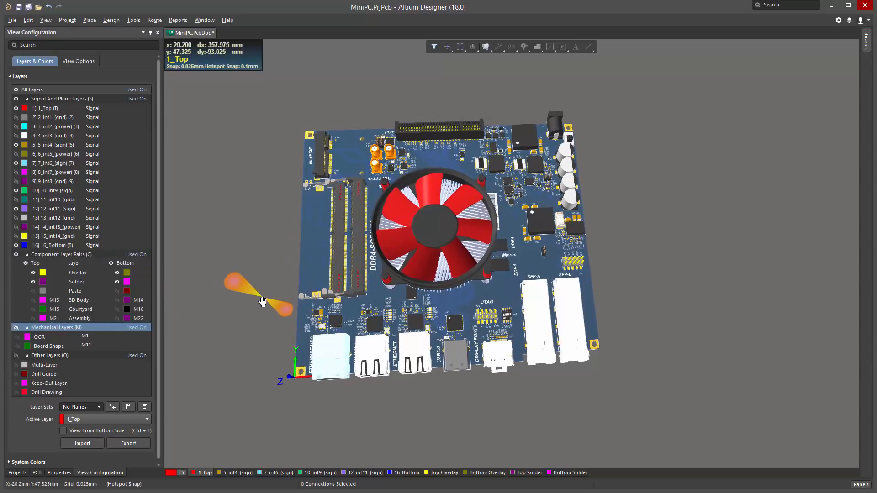
{"action": "key", "text": "2"}
{"action": "left_click", "coordinate": [18, 346]}
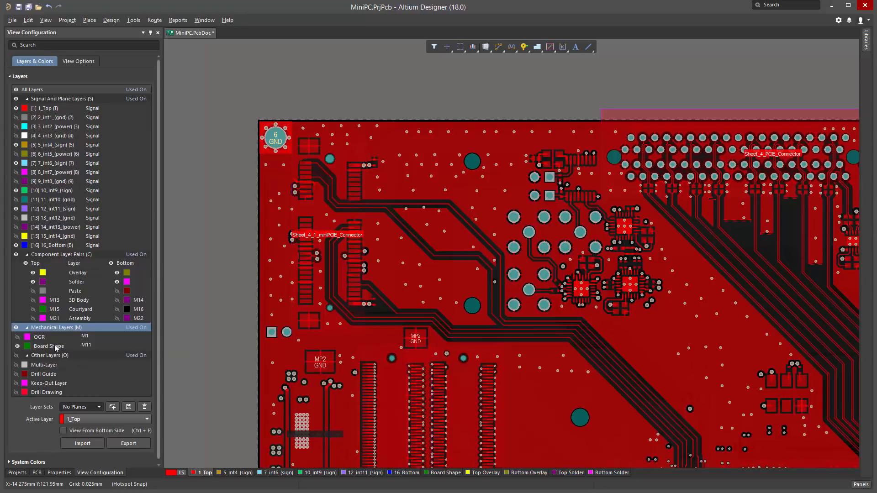
Set the Board Shape layer to stay displayed in single layer mode and select the OGR layer.
{"action": "left_click", "coordinate": [27, 347]}
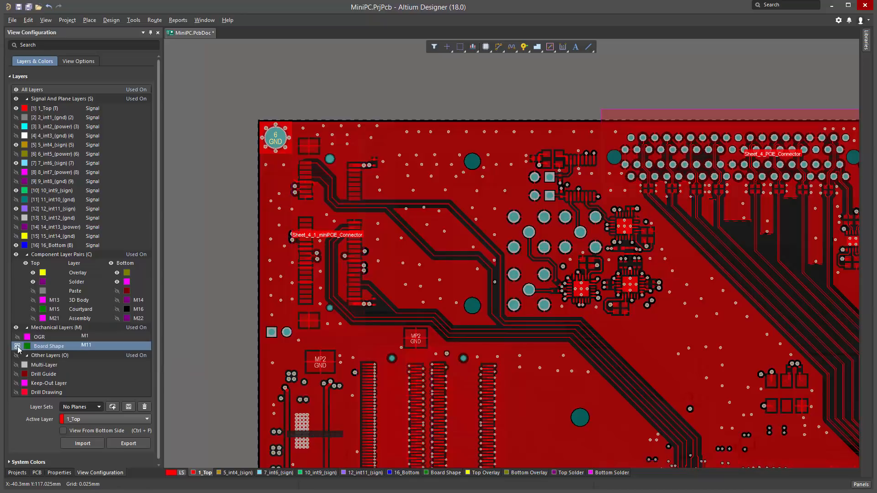
{"action": "left_click", "coordinate": [39, 338]}
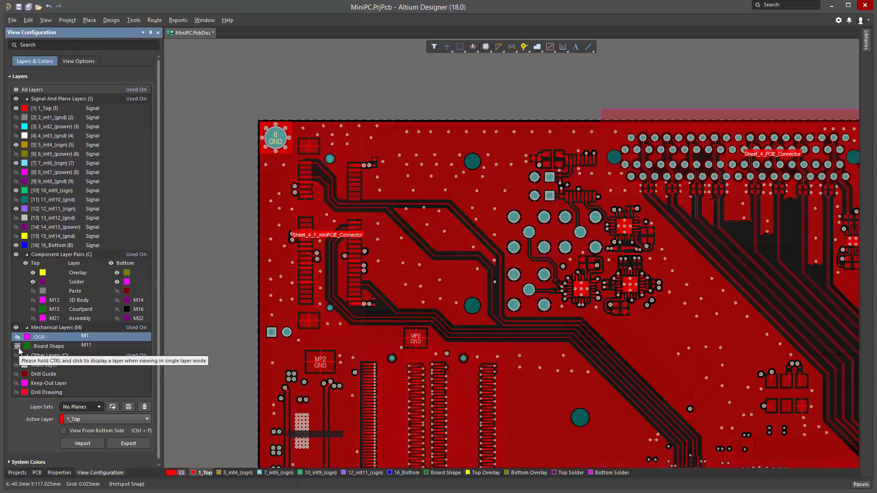
{"action": "right_click_drag", "start_coordinate": [232, 287], "coordinate": [234, 289]}
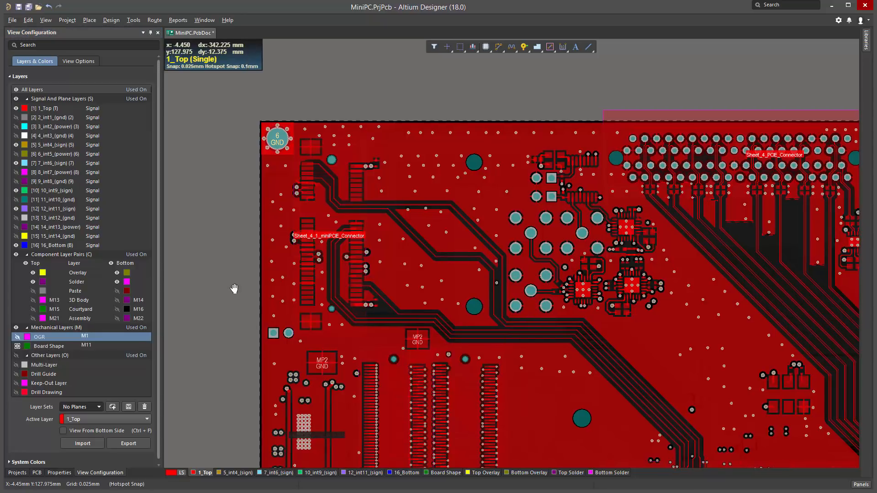
{"action": "scroll", "coordinate": [234, 289], "scroll_direction": "down", "scroll_amount": 2, "text": "ctrl"}
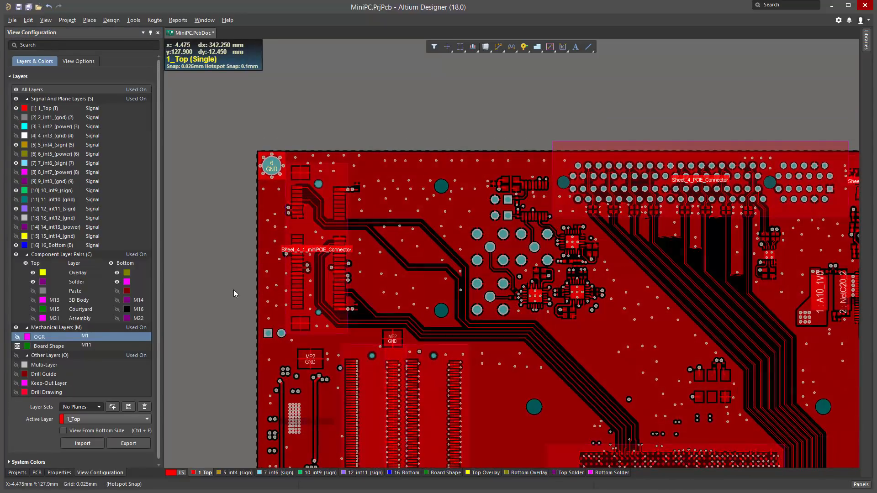
Turn single layer mode off and back on, and examine the Board Shape outline around the board's upper-left corner.
{"action": "key", "text": "shift+s"}
{"action": "scroll", "coordinate": [377, 280], "scroll_direction": "down", "scroll_amount": 2, "text": "ctrl"}
{"action": "scroll", "coordinate": [376, 279], "scroll_direction": "down", "scroll_amount": 6, "text": "ctrl"}
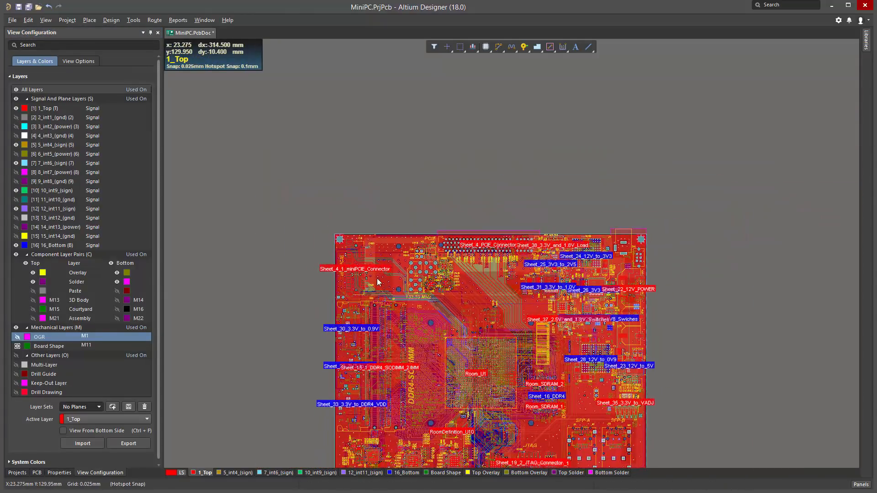
{"action": "right_click_drag", "start_coordinate": [376, 279], "coordinate": [357, 204]}
{"action": "scroll", "coordinate": [351, 182], "scroll_direction": "up", "scroll_amount": 1, "text": "ctrl"}
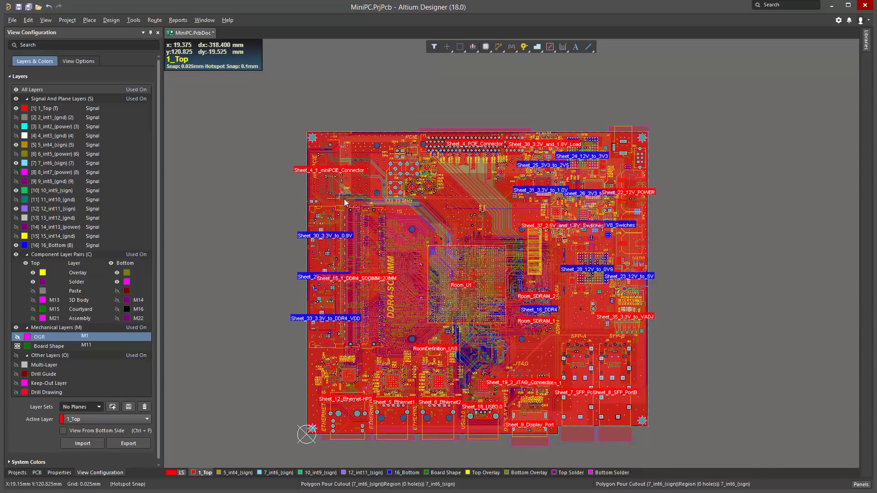
{"action": "key", "text": "shift+s"}
{"action": "scroll", "coordinate": [304, 128], "scroll_direction": "up", "scroll_amount": 6, "text": "ctrl"}
{"action": "scroll", "coordinate": [303, 128], "scroll_direction": "up", "scroll_amount": 8, "text": "ctrl"}
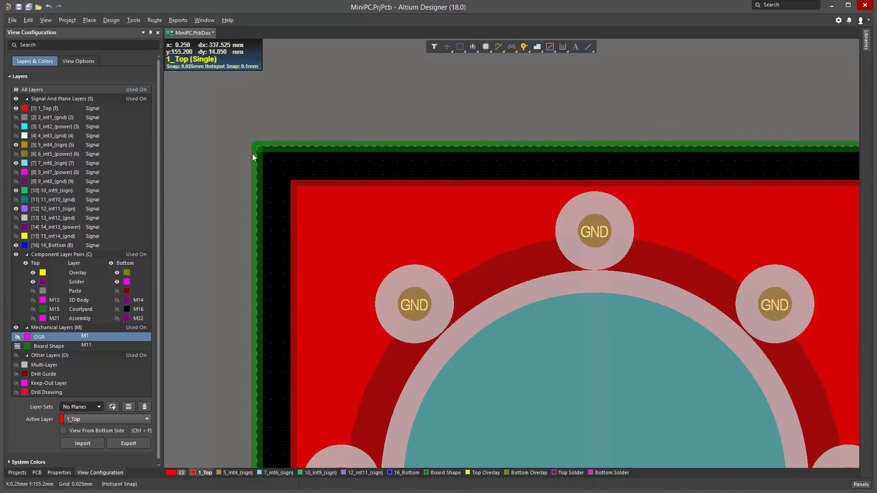
{"action": "scroll", "coordinate": [431, 211], "scroll_direction": "down", "scroll_amount": 7, "text": "ctrl"}
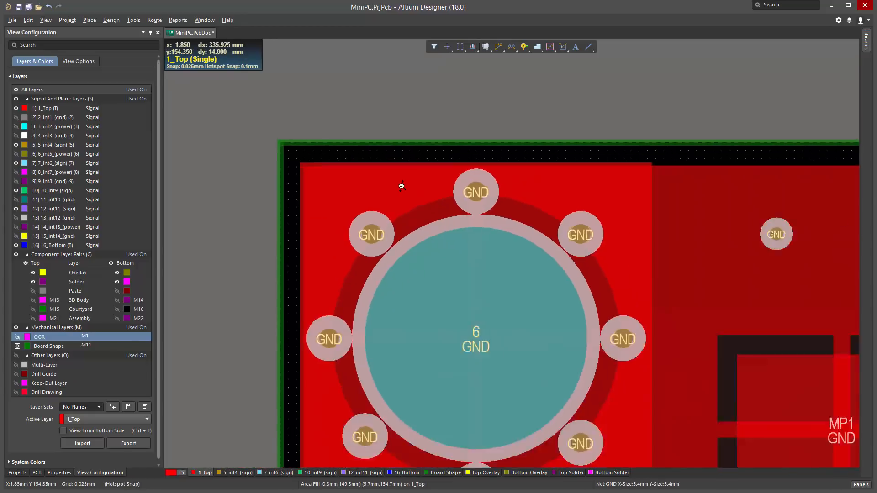
{"action": "scroll", "coordinate": [401, 186], "scroll_direction": "down", "scroll_amount": 1, "text": "ctrl"}
{"action": "right_click_drag", "start_coordinate": [499, 223], "coordinate": [336, 149]}
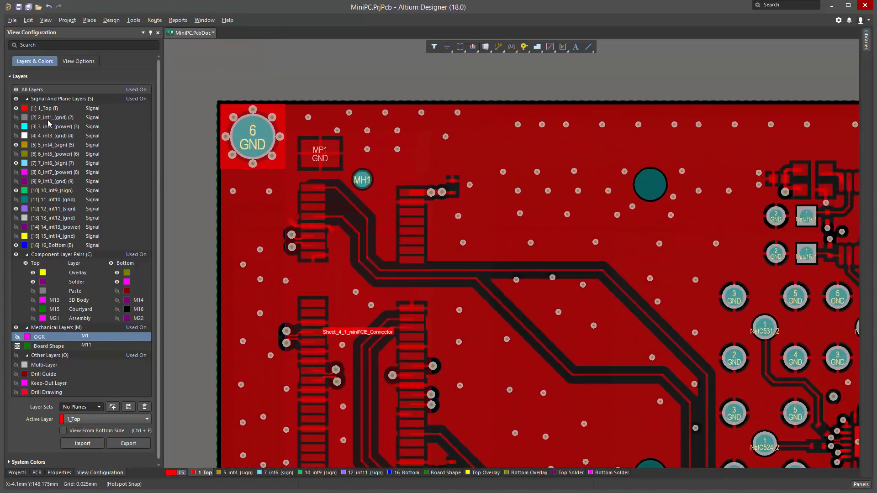
{"action": "left_click", "coordinate": [160, 95]}
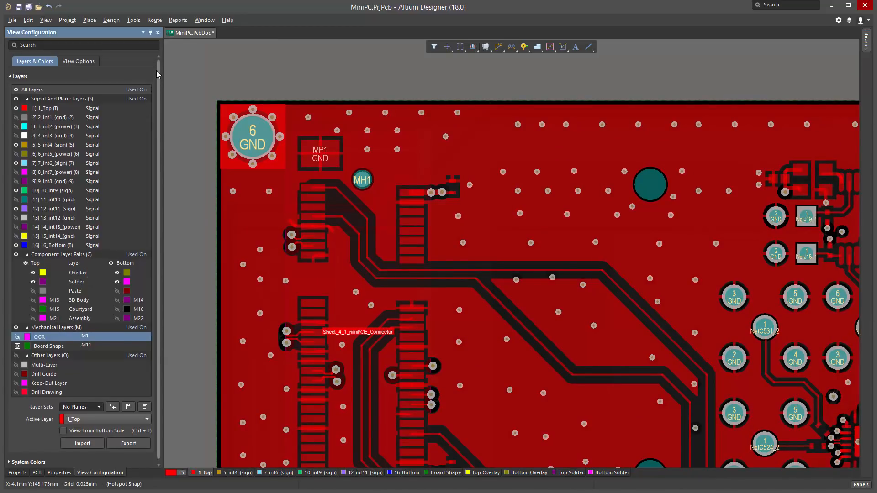